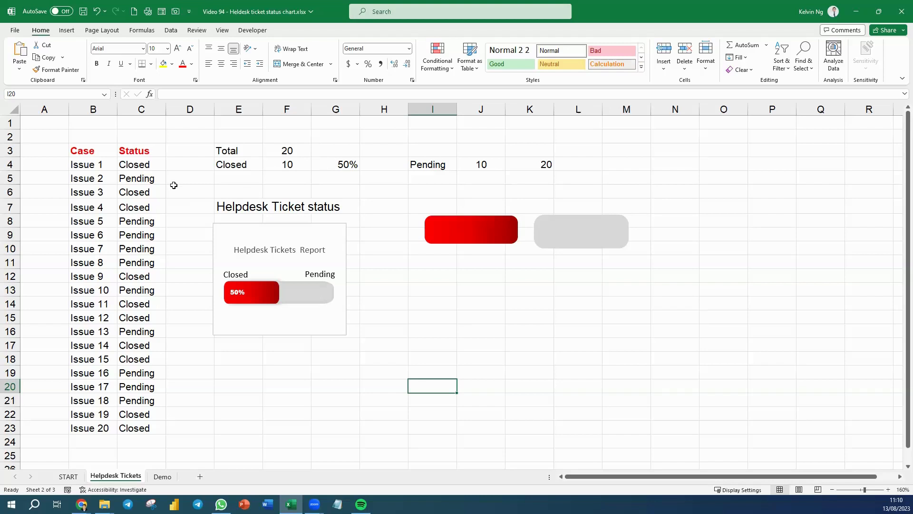
# Inspect the status formula for Issue 1 and recalculate the sheet repeatedly to examine how the finished ticket chart responds.
pyautogui.click(135, 164)
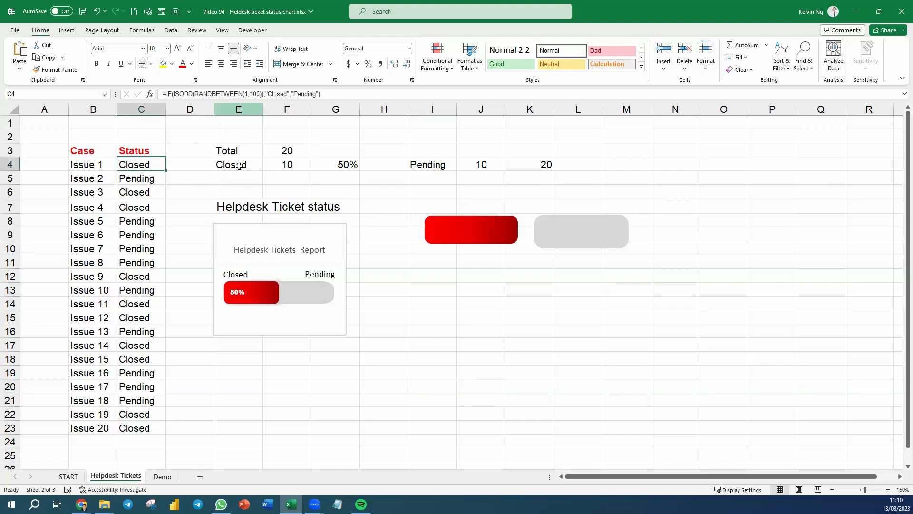
pyautogui.click(185, 134)
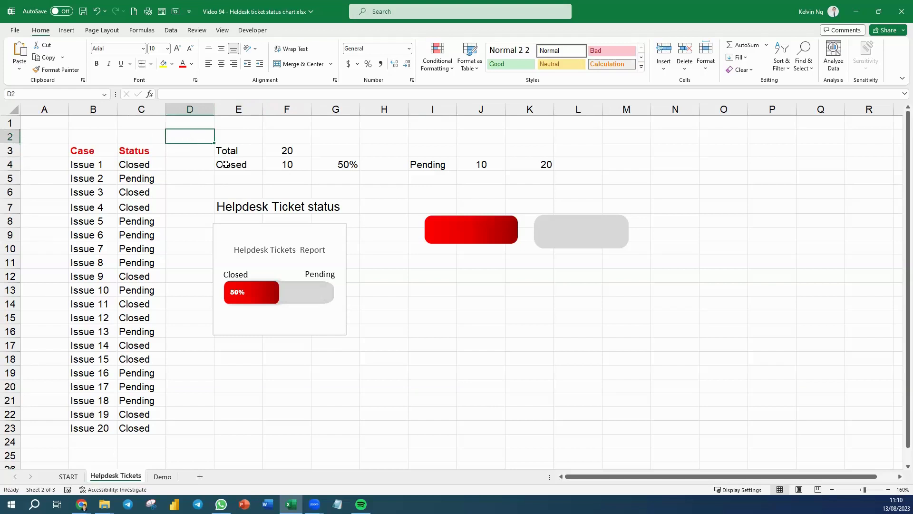
pyautogui.press('F9')
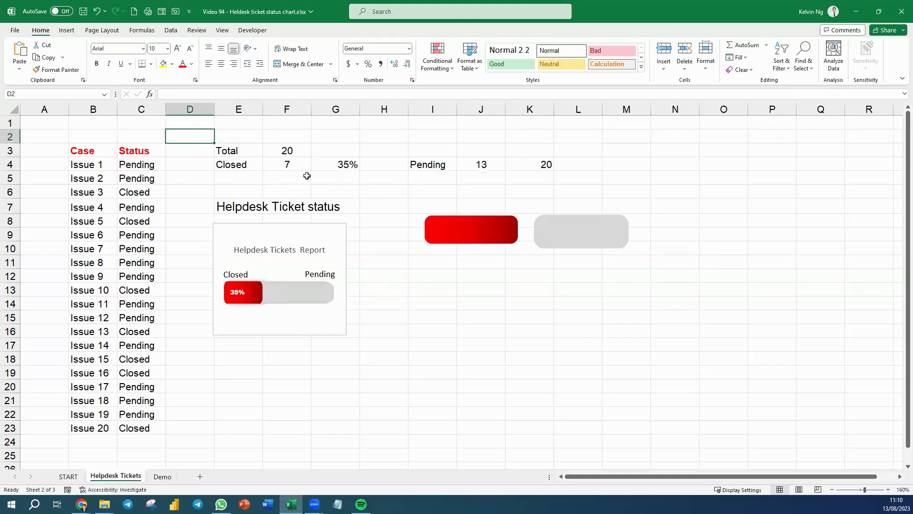
pyautogui.press('F9')
pyautogui.press('F9')
pyautogui.press('F9')
pyautogui.press('F9')
pyautogui.press('F9')
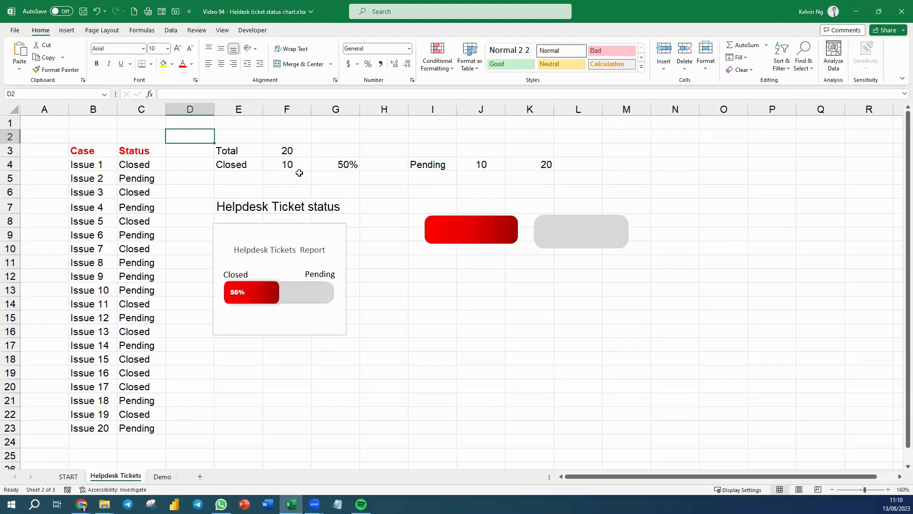
pyautogui.press('F9')
pyautogui.press('F9')
pyautogui.press('F9')
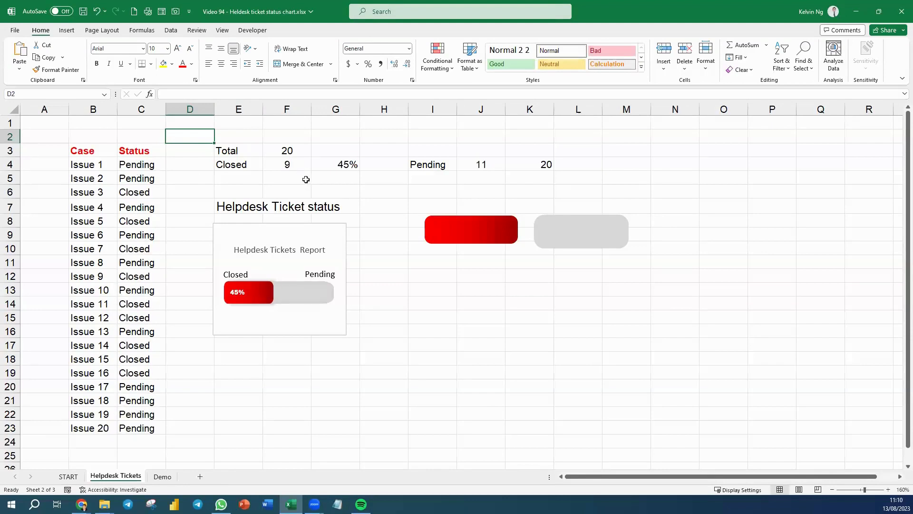
pyautogui.press('F9')
pyautogui.press('F9')
pyautogui.press('F9')
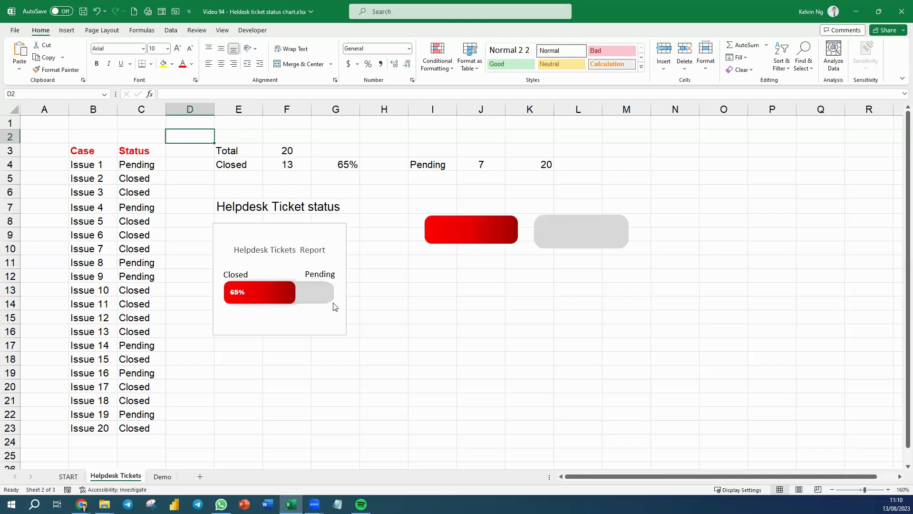
# On the Demo sheet, count all tickets in the Total cell F3 with =COUNTA(C4:C23).
pyautogui.click(162, 476)
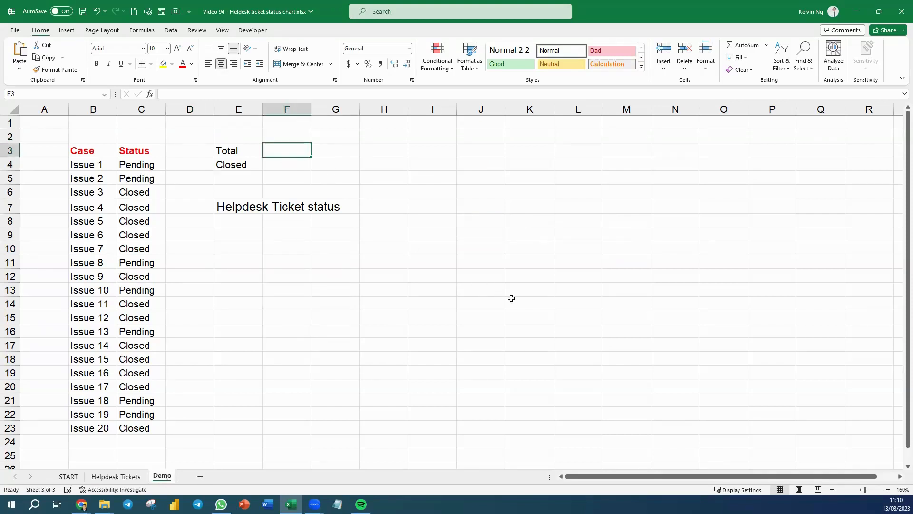
pyautogui.write('=')
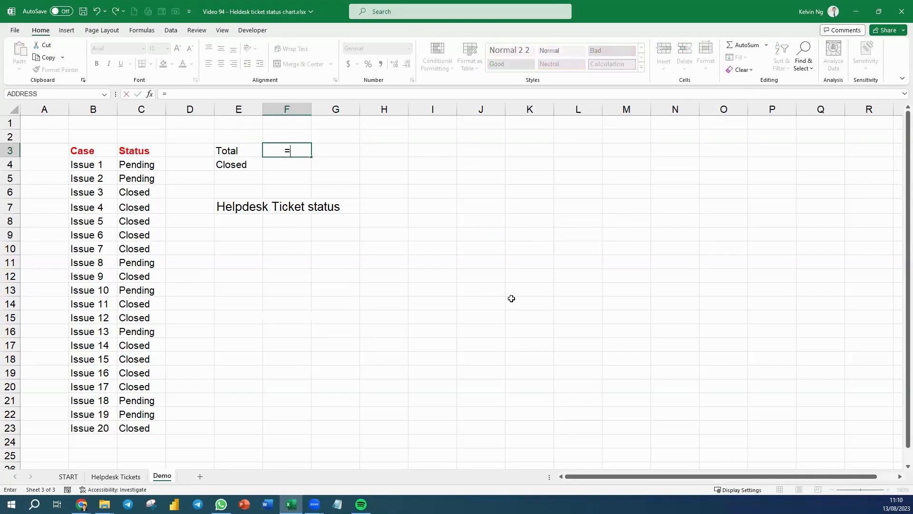
pyautogui.write('coun')
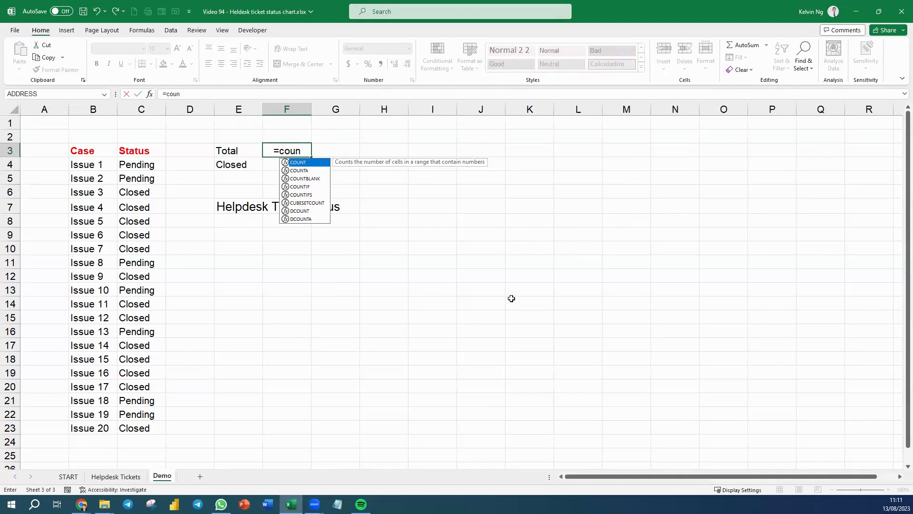
pyautogui.press('Down')
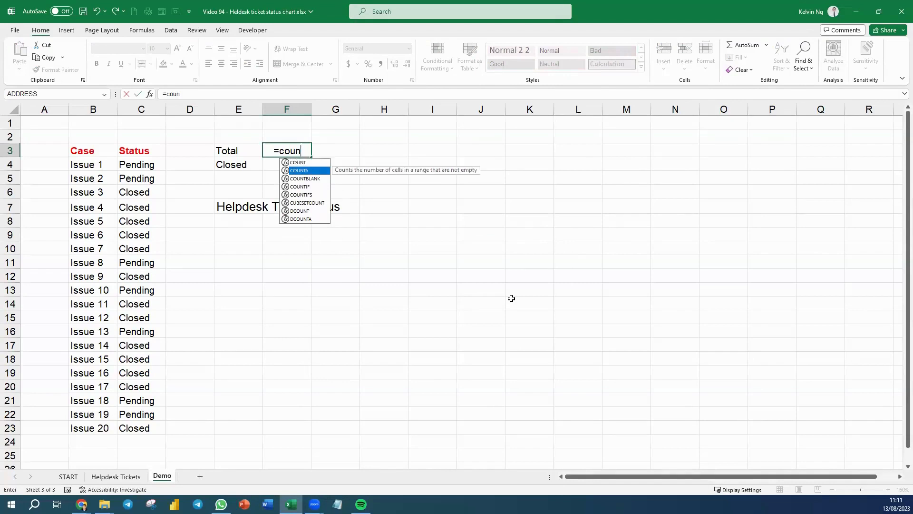
pyautogui.press('Tab')
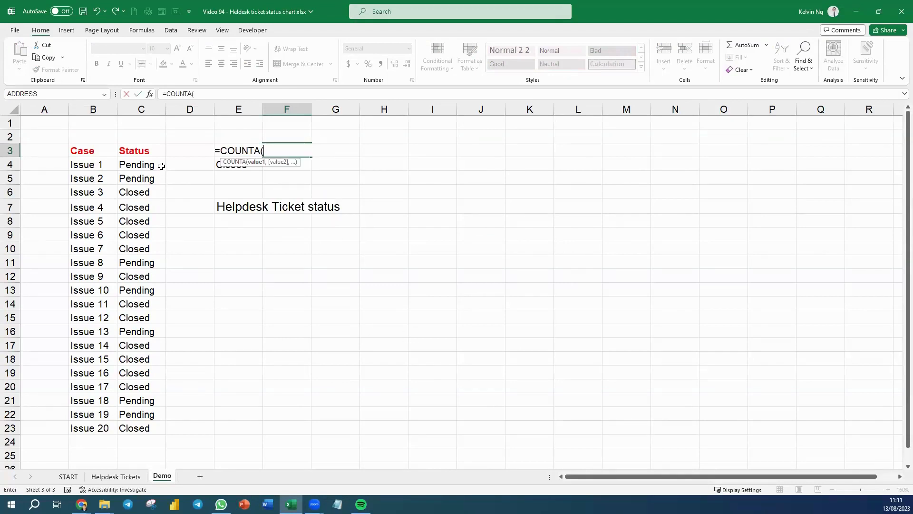
pyautogui.moveTo(161, 165); pyautogui.dragTo(140, 428)
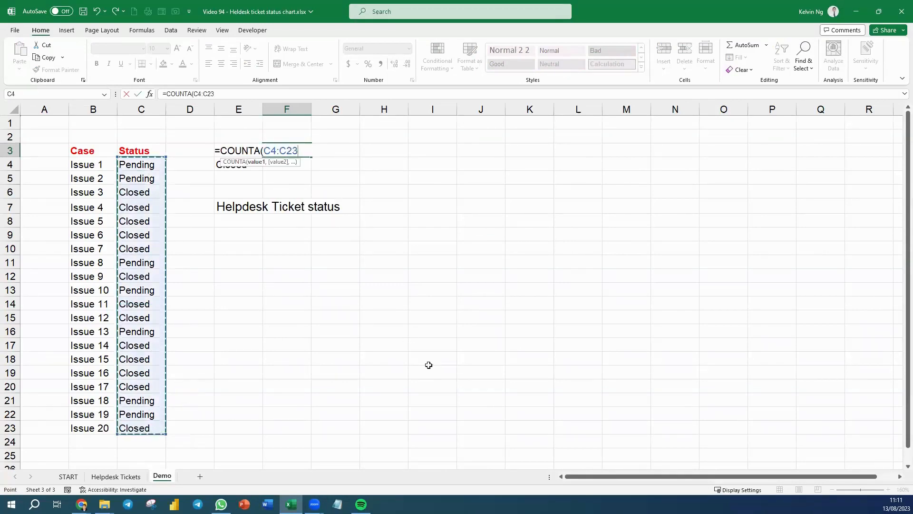
pyautogui.press('Return')
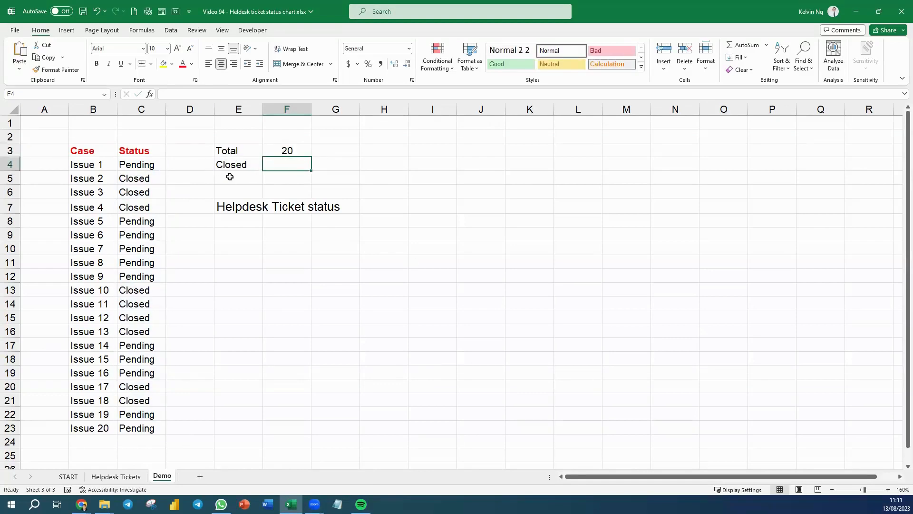
# Count the closed tickets in F4 with COUNTIF over C4:C23, using the adjacent Closed label as the criterion.
pyautogui.write('=')
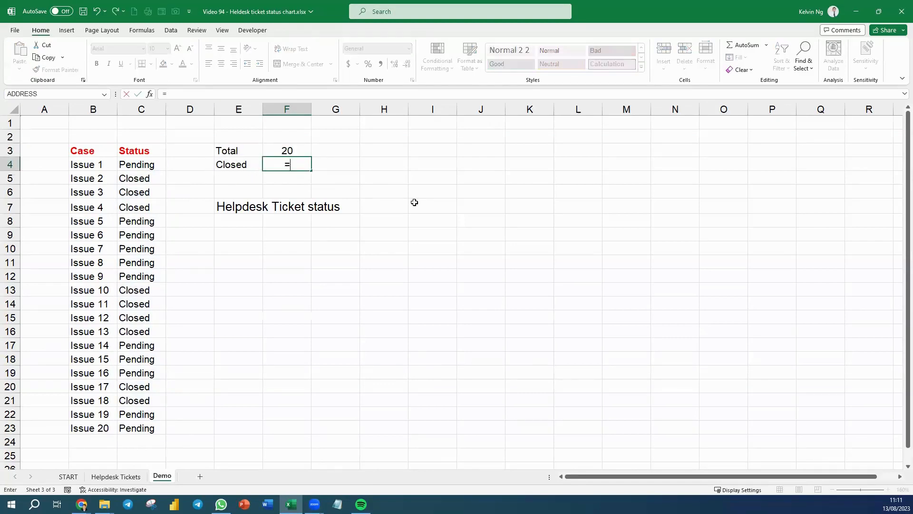
pyautogui.write('count')
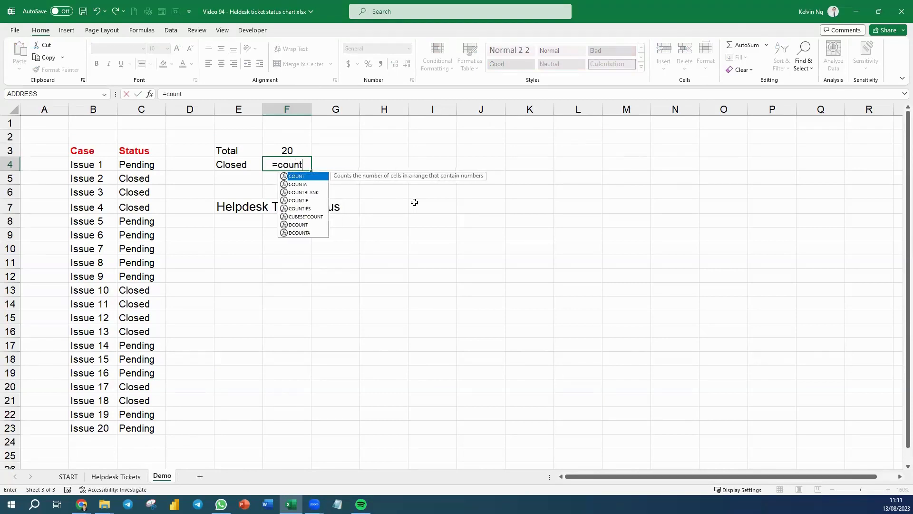
pyautogui.press('Down')
pyautogui.press('Down')
pyautogui.press('Down')
pyautogui.press('Tab')
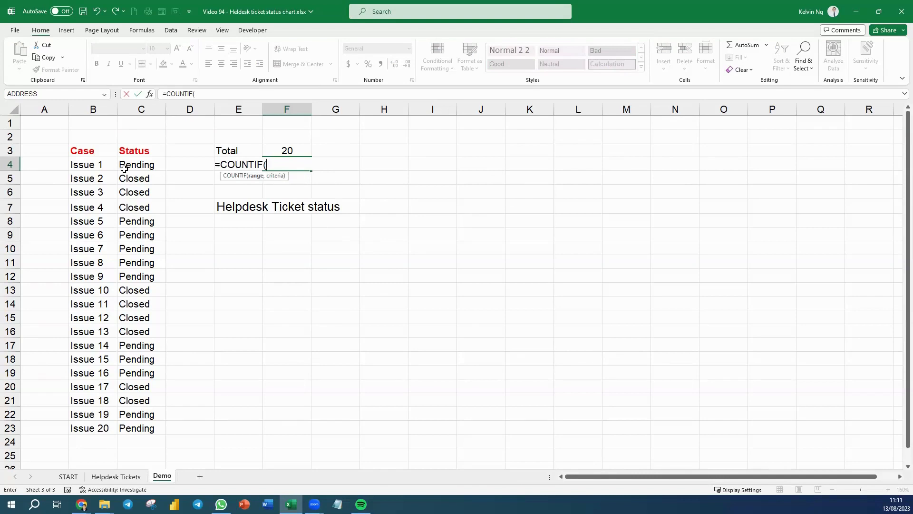
pyautogui.moveTo(148, 164); pyautogui.dragTo(149, 424)
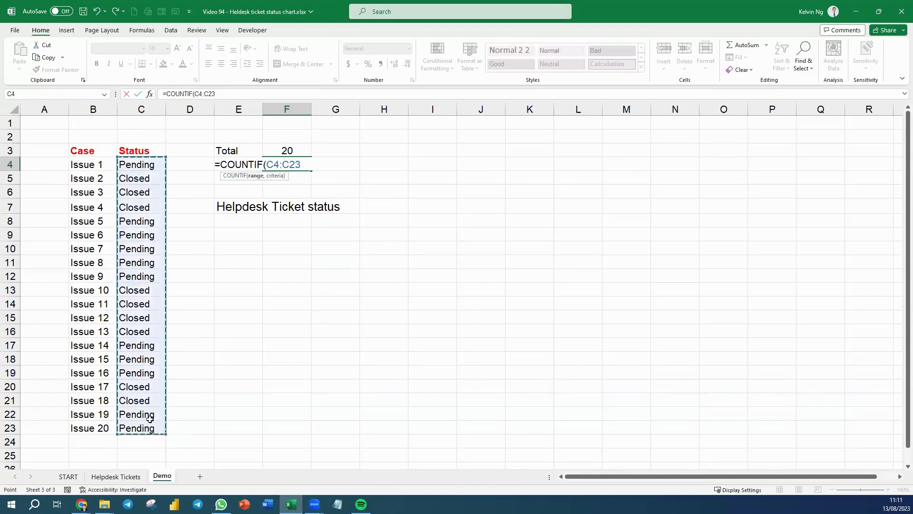
pyautogui.write(',')
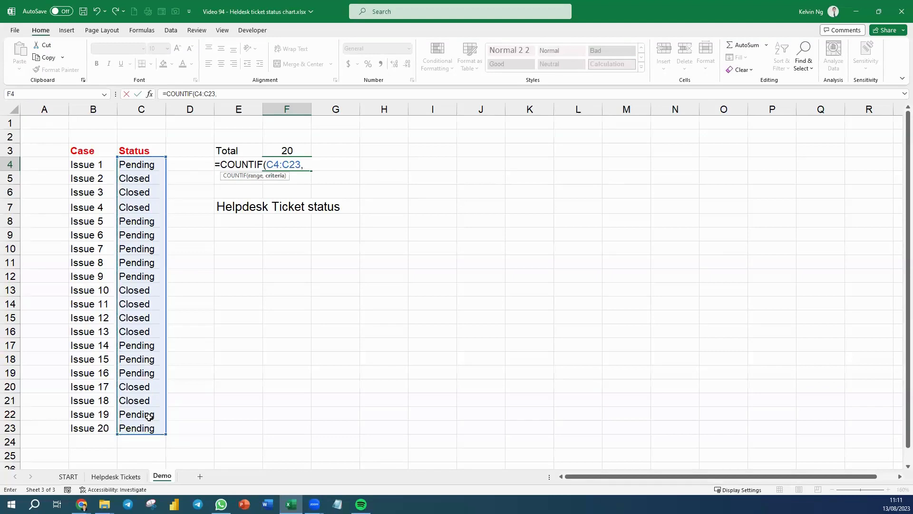
pyautogui.write('"Clos')
pyautogui.press('BackSpace')
pyautogui.press('BackSpace')
pyautogui.press('BackSpace')
pyautogui.press('BackSpace')
pyautogui.press('BackSpace')
pyautogui.press('BackSpace')
pyautogui.press('Left')
pyautogui.write(')')
pyautogui.press('Return')
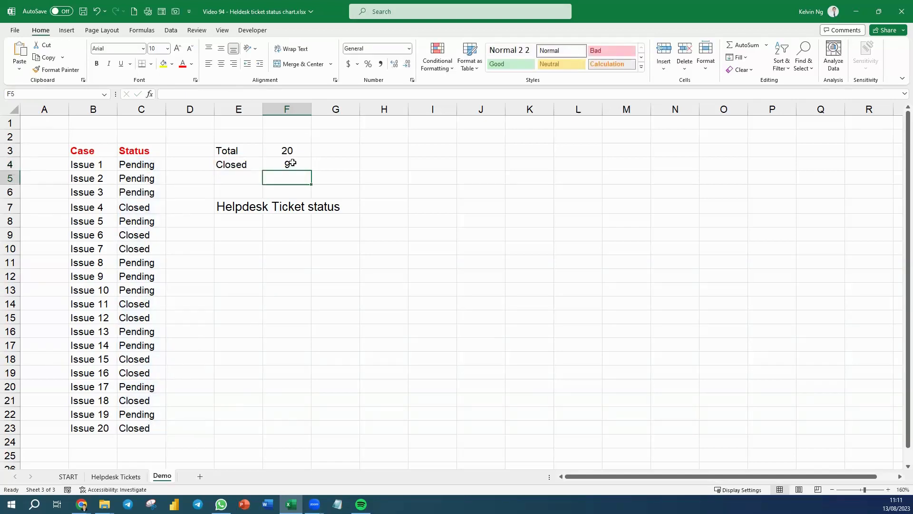
# Calculate the share of closed tickets in G4 with the formula =F4/F3.
pyautogui.click(347, 164)
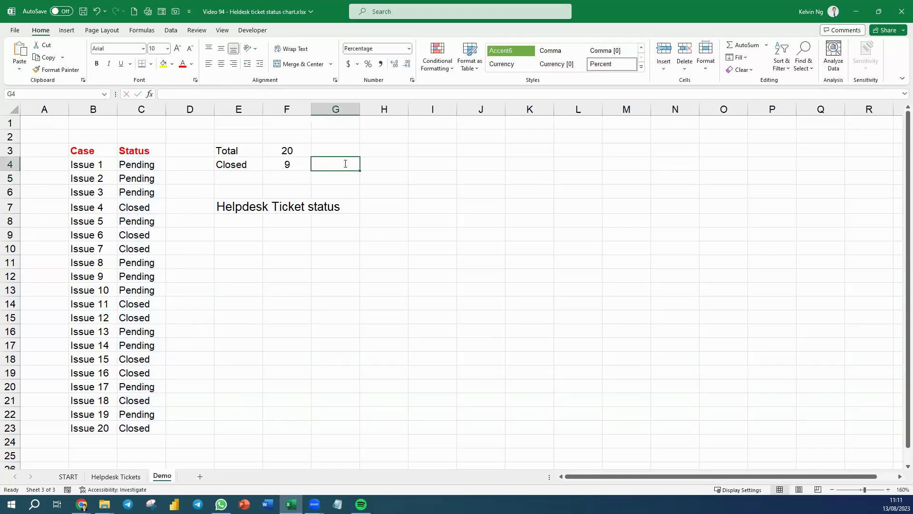
pyautogui.write('=')
pyautogui.click(285, 167)
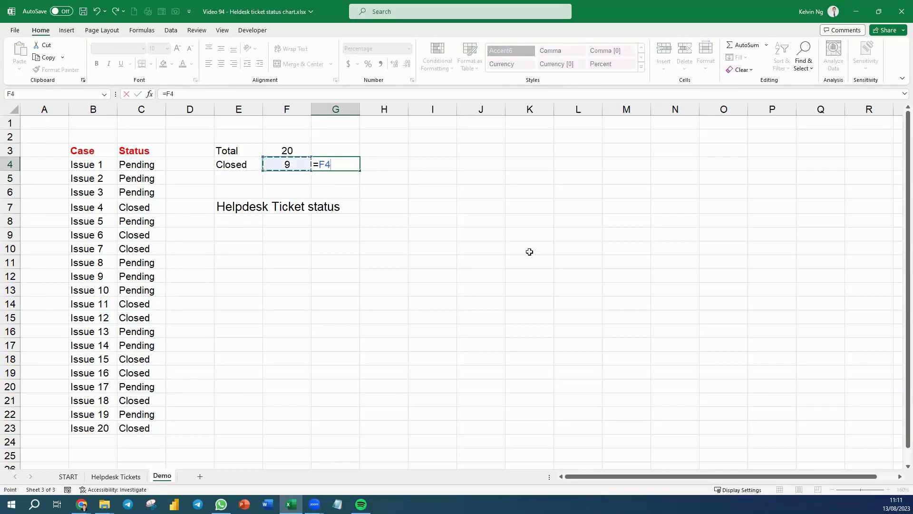
pyautogui.write('/')
pyautogui.click(292, 151)
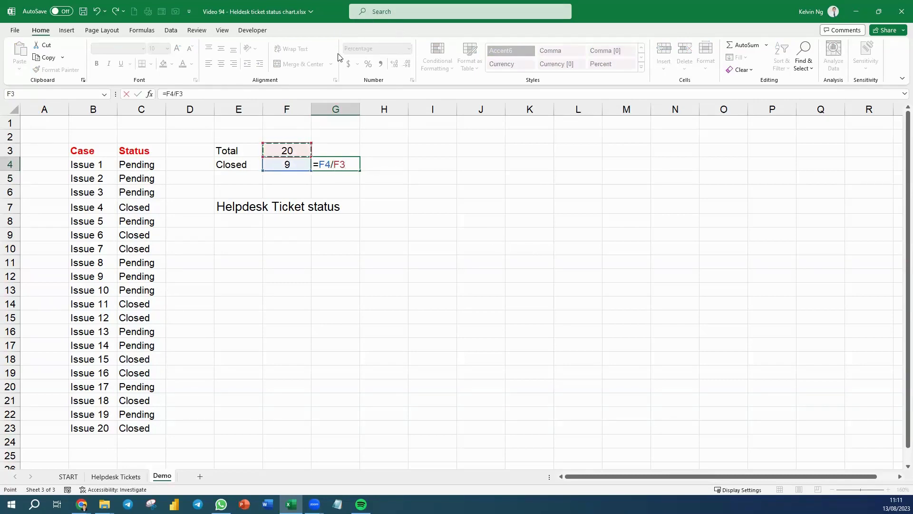
pyautogui.press('Return')
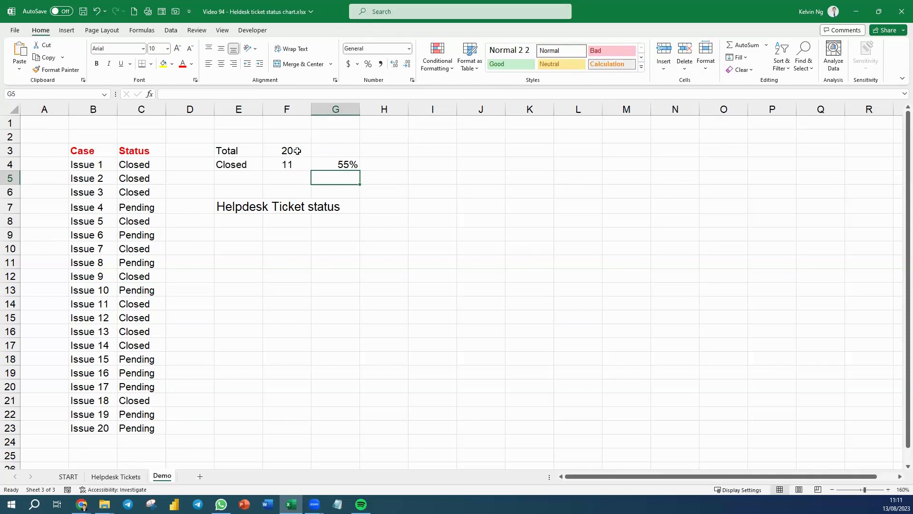
# Insert a 2-D clustered bar chart from F3:F4 and place it directly below the Helpdesk Ticket status heading.
pyautogui.moveTo(294, 151); pyautogui.dragTo(297, 161)
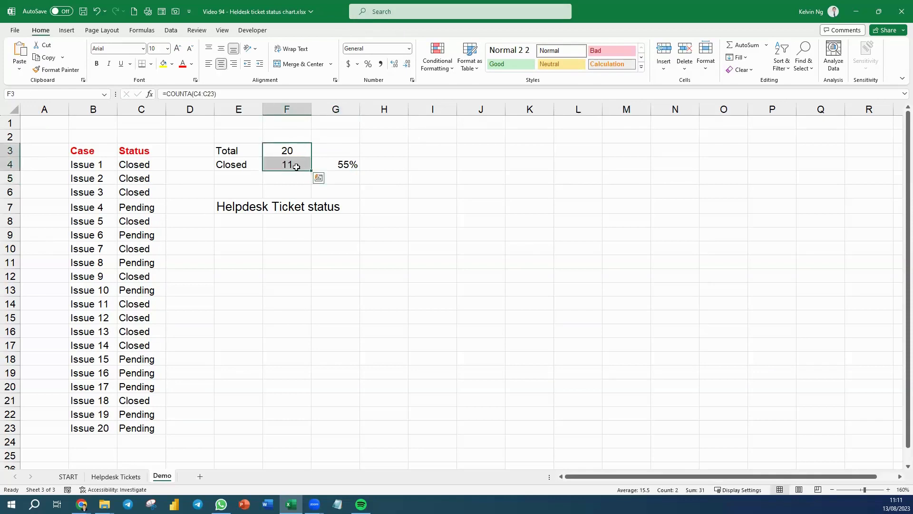
pyautogui.click(67, 30)
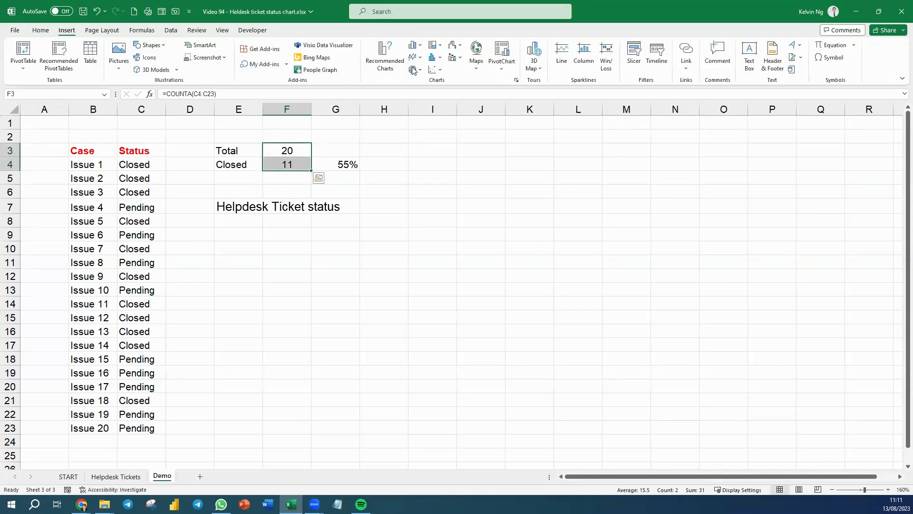
pyautogui.click(418, 45)
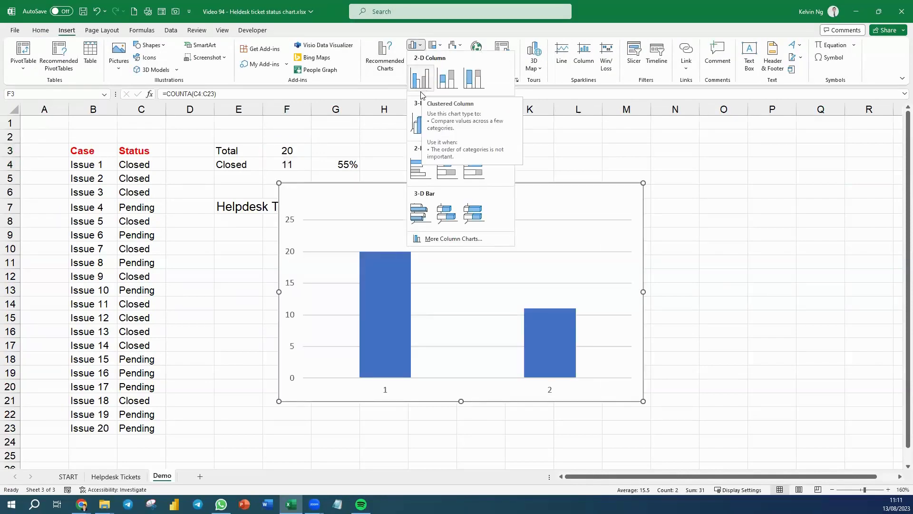
pyautogui.click(421, 176)
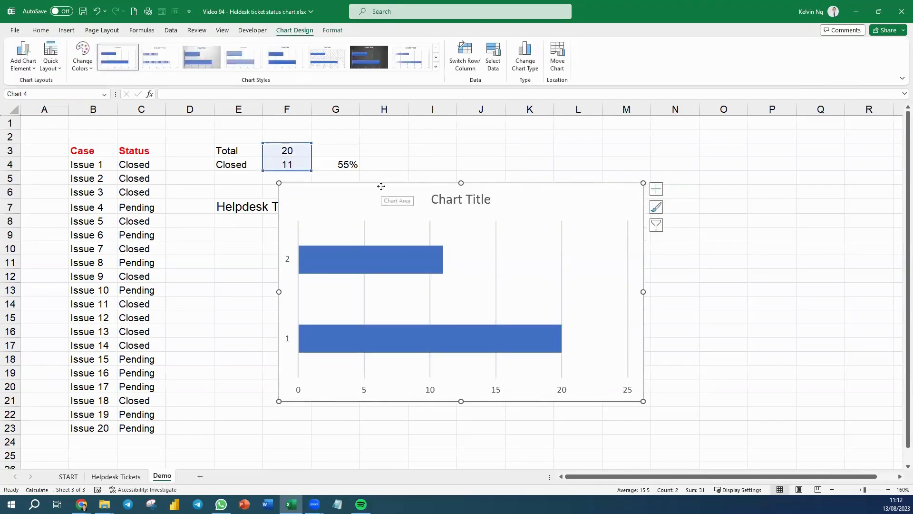
pyautogui.moveTo(379, 199); pyautogui.dragTo(310, 224)
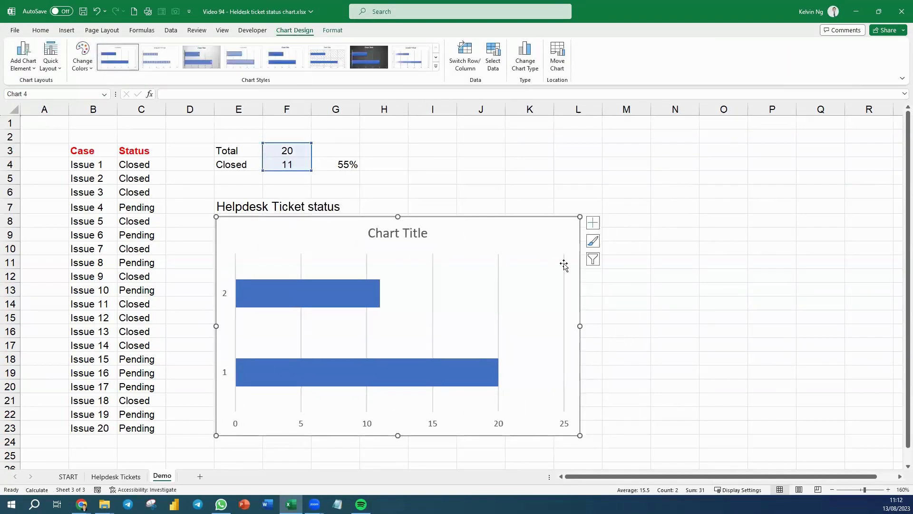
# Switch the chart's rows and columns so Total and Closed are separate series, and delete its vertical axis and gridlines.
pyautogui.click(461, 71)
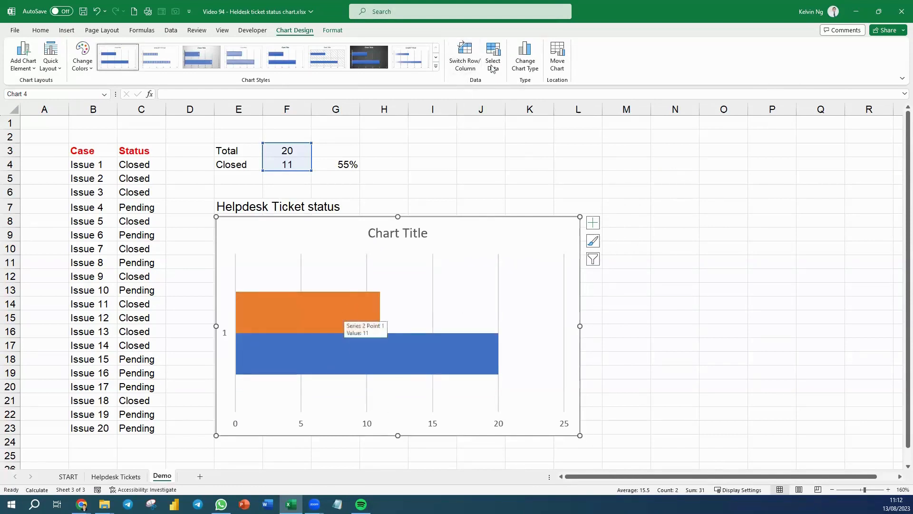
pyautogui.click(226, 338)
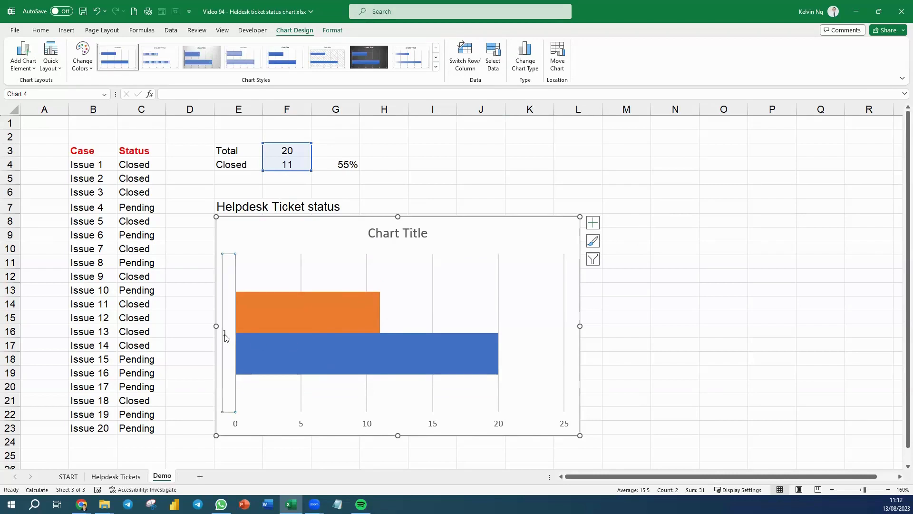
pyautogui.press('Delete')
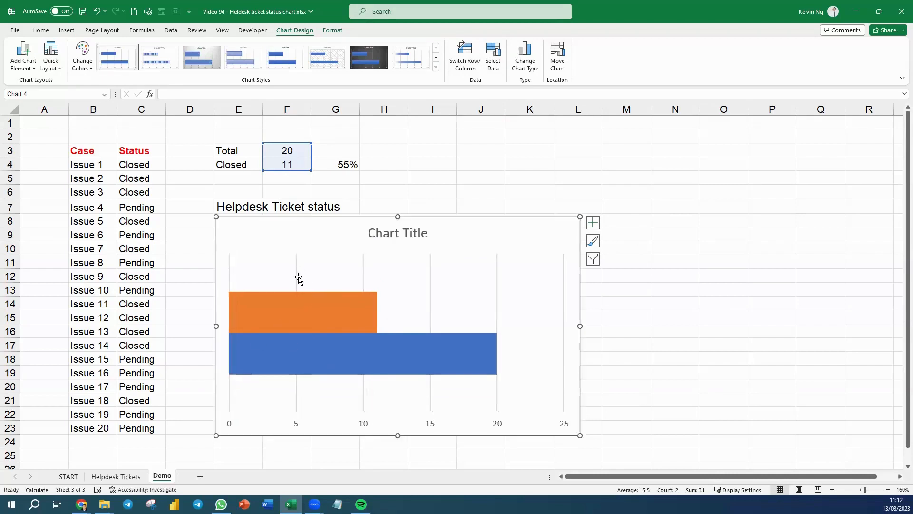
pyautogui.click(296, 277)
pyautogui.press('Delete')
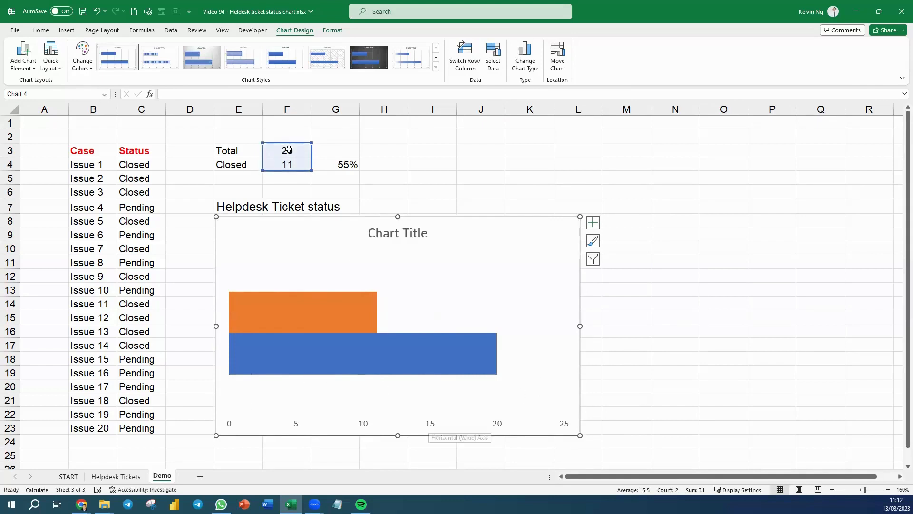
# Fix the chart's horizontal axis bounds at a minimum of 0 and a maximum of 20.
pyautogui.doubleClick(433, 428)
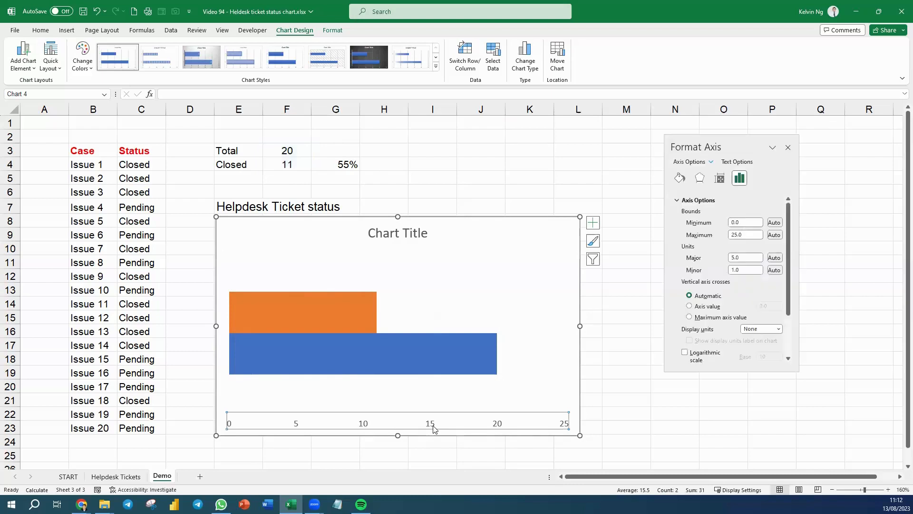
pyautogui.click(752, 223)
pyautogui.moveTo(725, 220); pyautogui.dragTo(735, 234)
pyautogui.write('0')
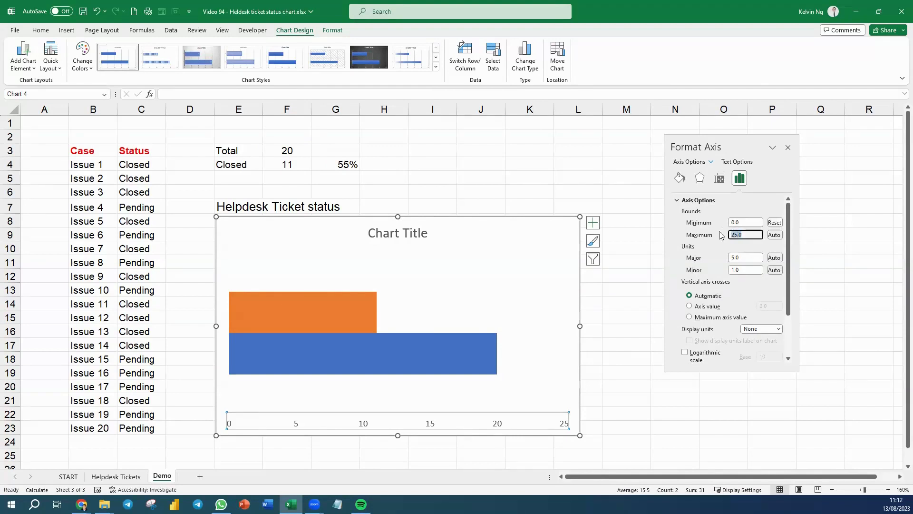
pyautogui.write('20')
pyautogui.press('Return')
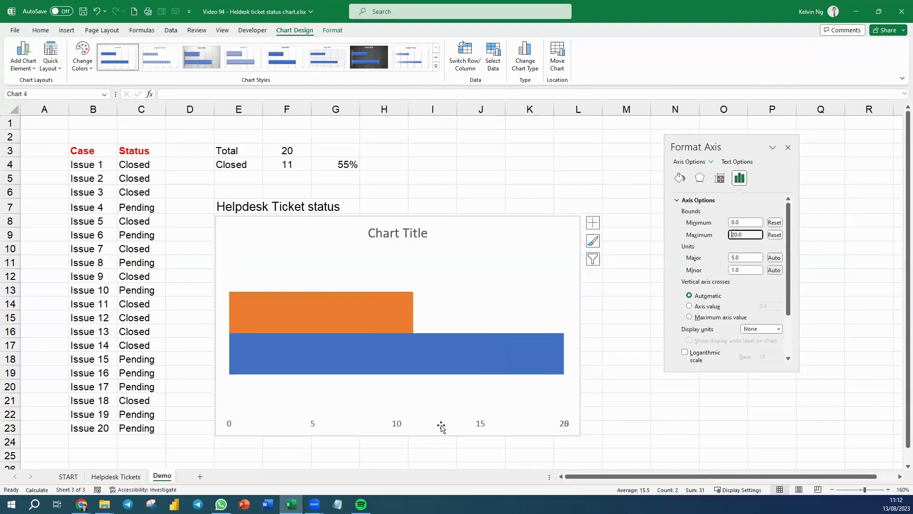
# Shrink the chart to cover columns E to H down to row 17, and delete its horizontal axis.
pyautogui.click(788, 148)
pyautogui.moveTo(580, 435); pyautogui.dragTo(399, 358)
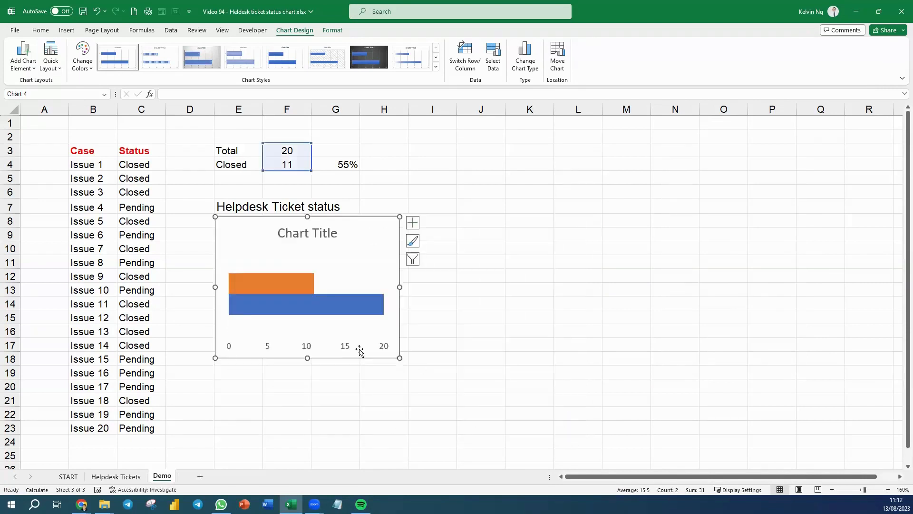
pyautogui.click(382, 347)
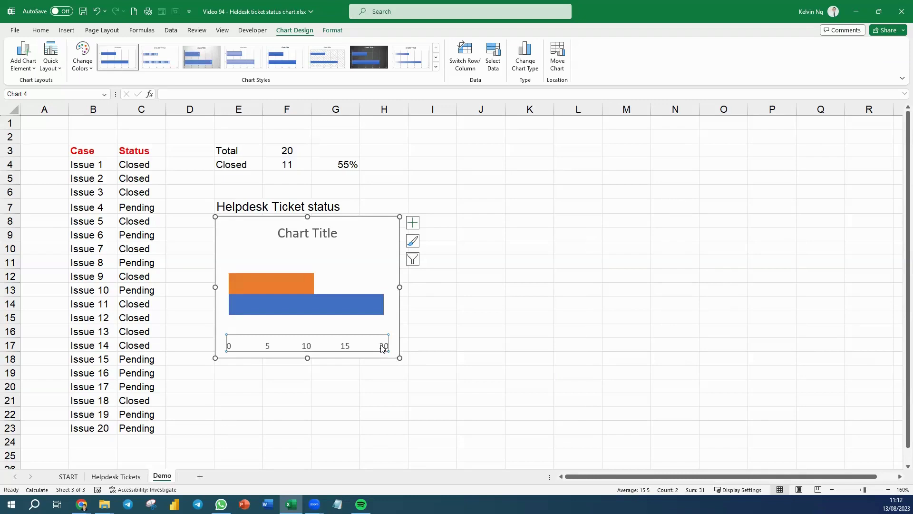
pyautogui.press('Delete')
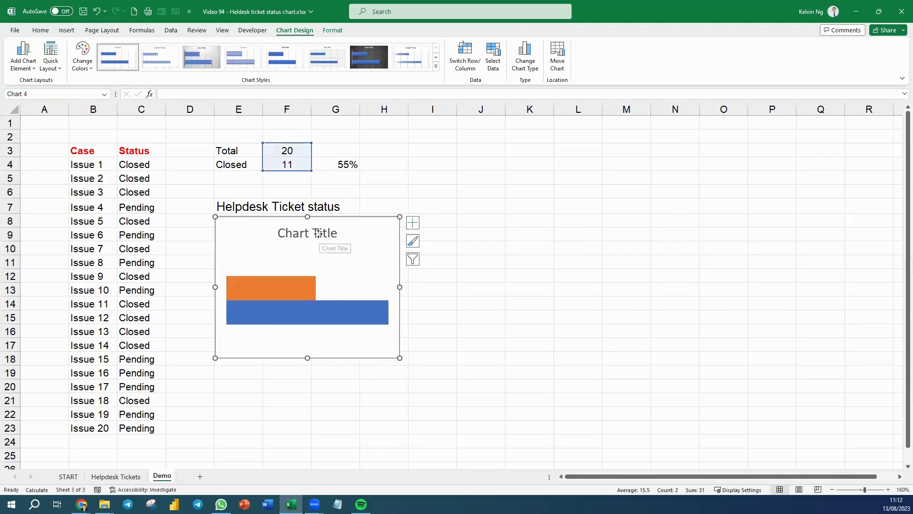
# Change the chart title to "HelpDesk Tickets Report" and move it slightly down, closer to the bars.
pyautogui.doubleClick(318, 234)
pyautogui.doubleClick(318, 233)
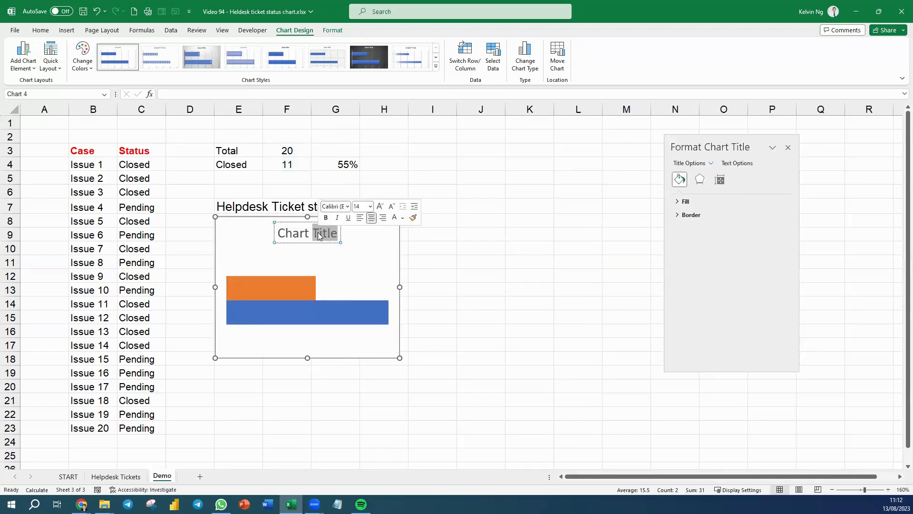
pyautogui.tripleClick(318, 232)
pyautogui.write('Hel')
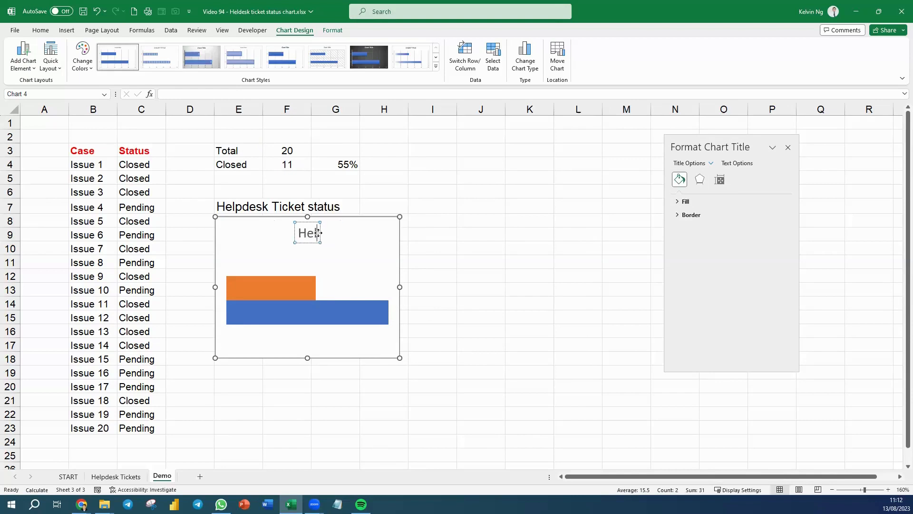
pyautogui.write('pDe')
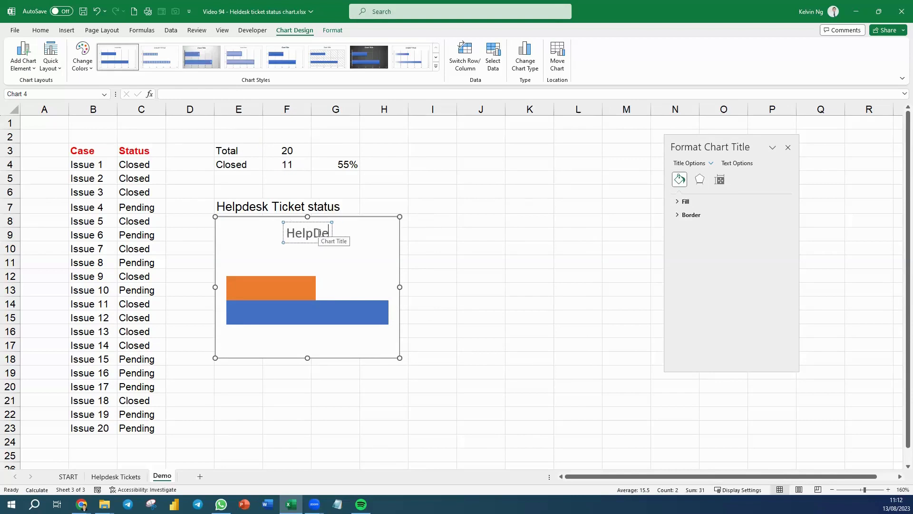
pyautogui.write('sk Ti')
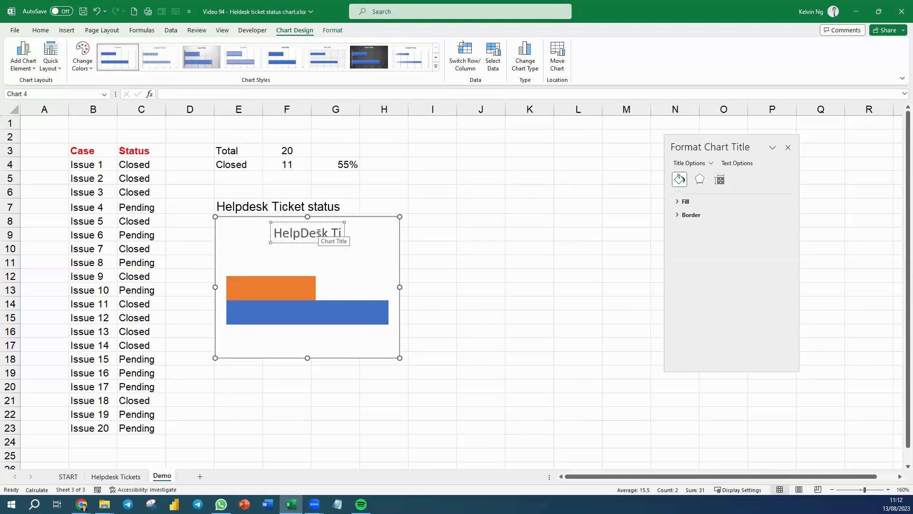
pyautogui.write('ckets')
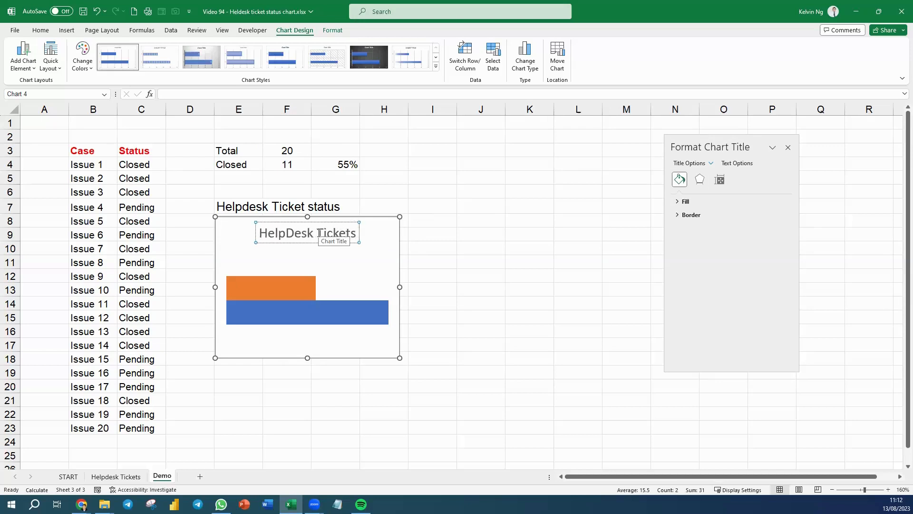
pyautogui.write(' Report')
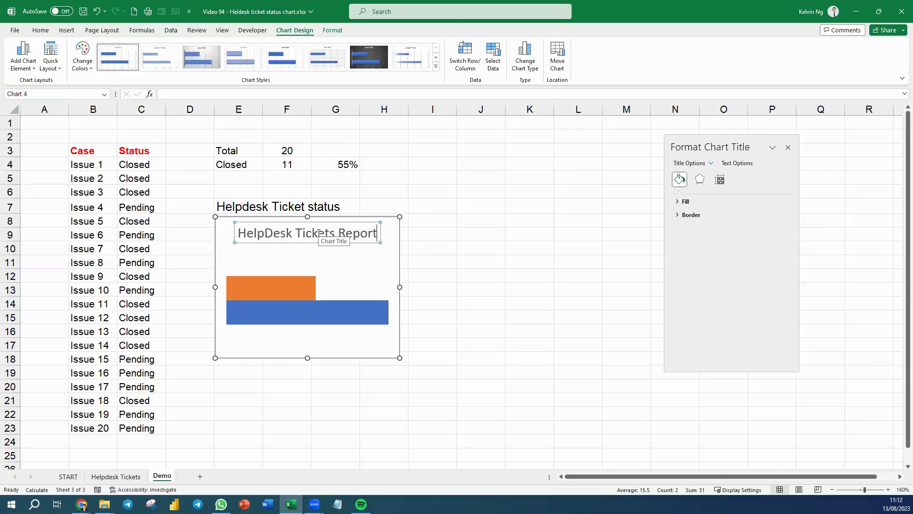
pyautogui.moveTo(293, 244); pyautogui.dragTo(292, 252)
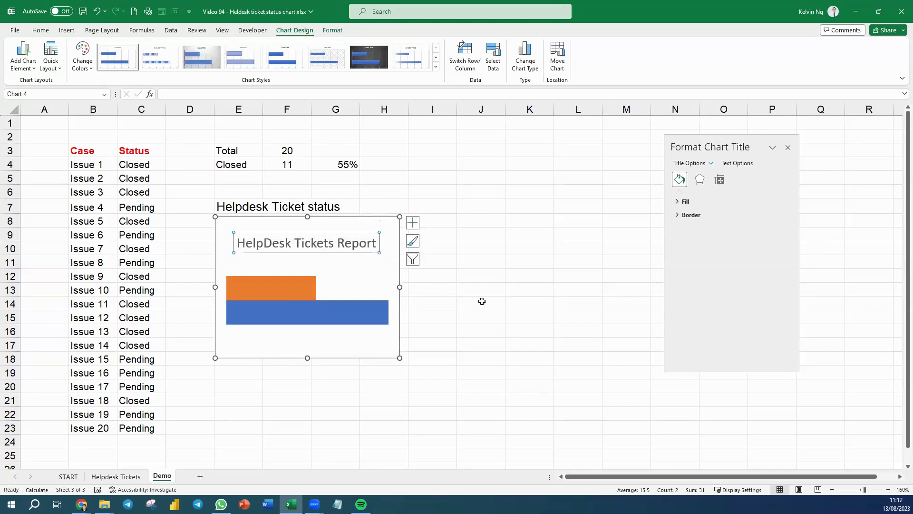
# Set the series overlap of the chart's bars to 100%.
pyautogui.click(304, 309)
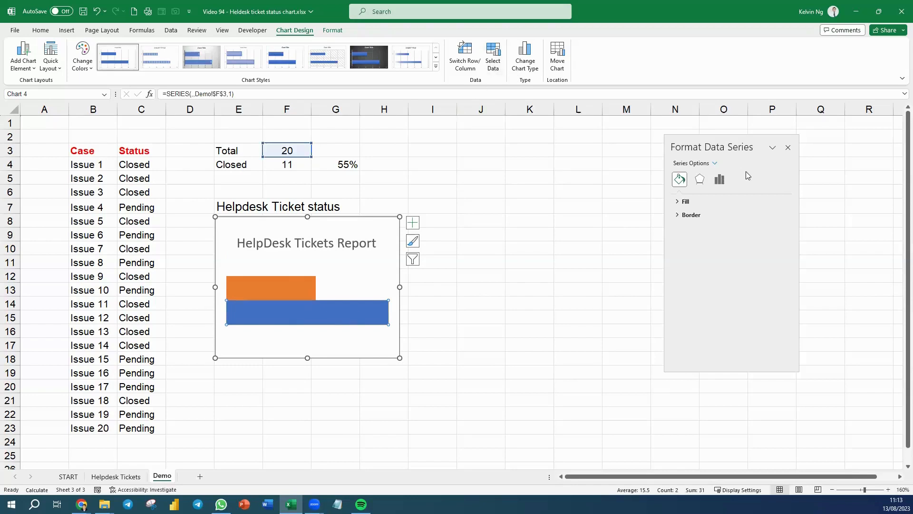
pyautogui.moveTo(736, 152); pyautogui.dragTo(505, 153)
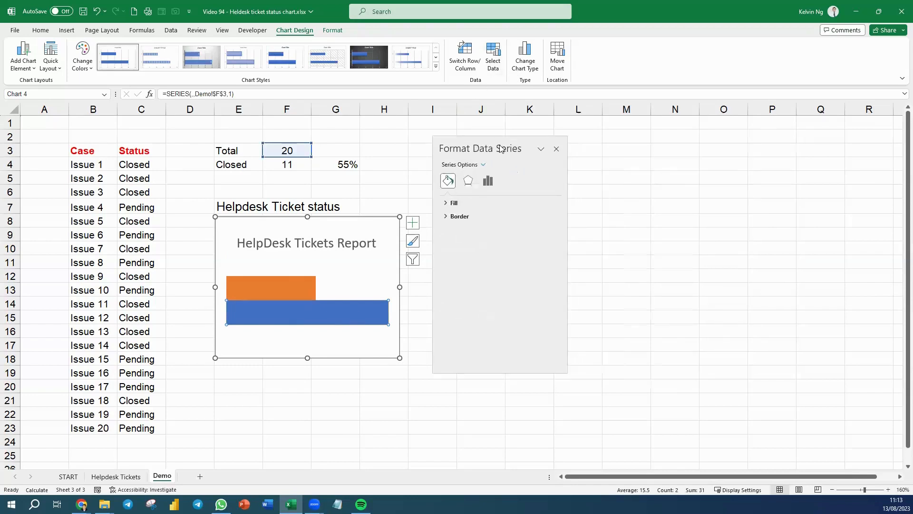
pyautogui.click(489, 180)
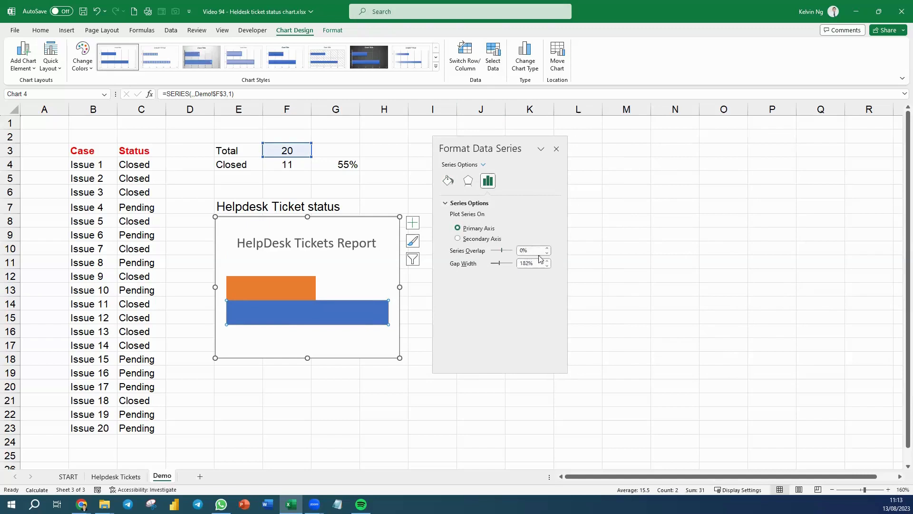
pyautogui.click(547, 249)
pyautogui.click(547, 249)
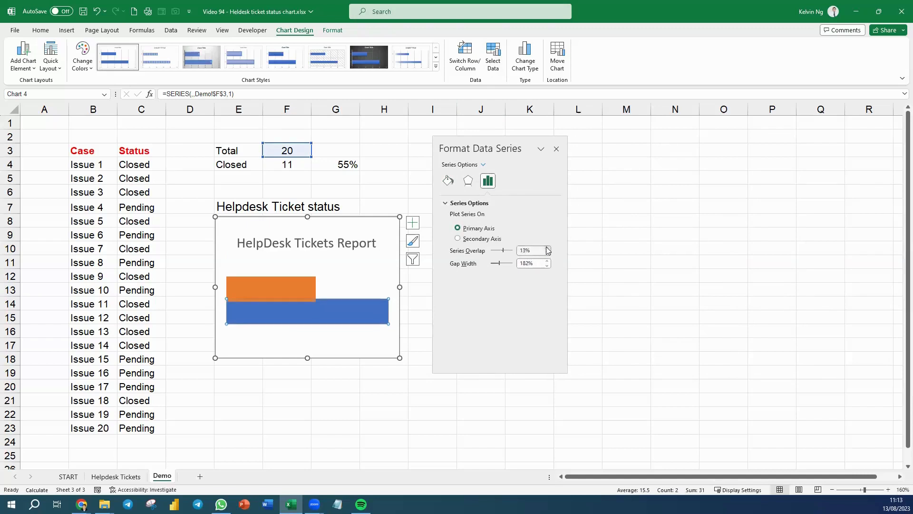
pyautogui.click(547, 248)
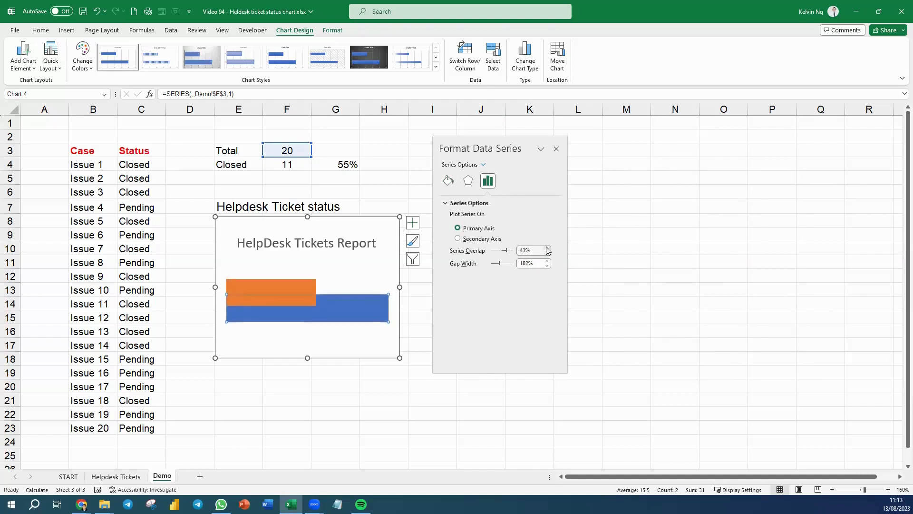
pyautogui.click(547, 248)
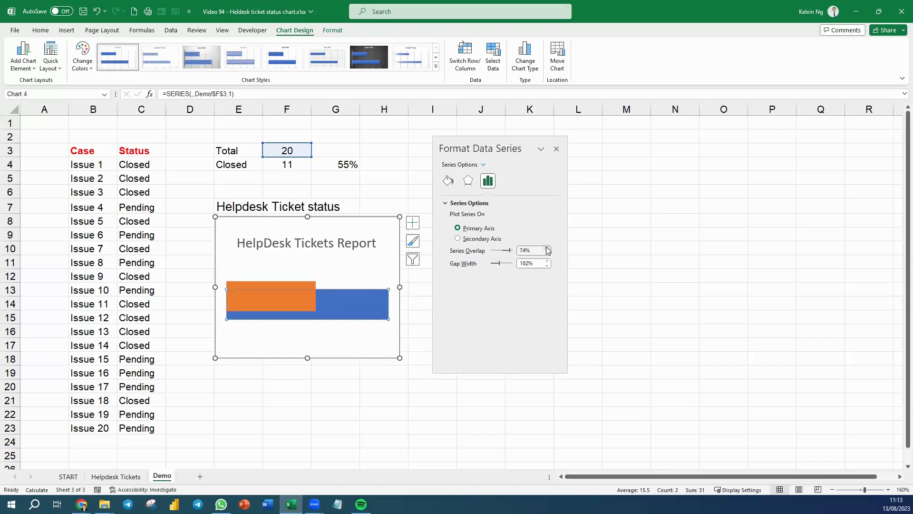
pyautogui.click(548, 248)
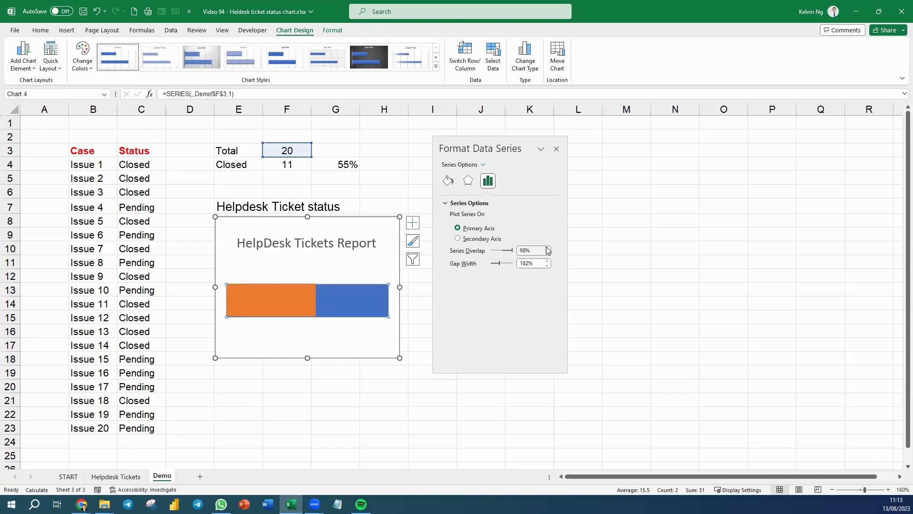
pyautogui.click(518, 251)
pyautogui.write('100')
pyautogui.press('Return')
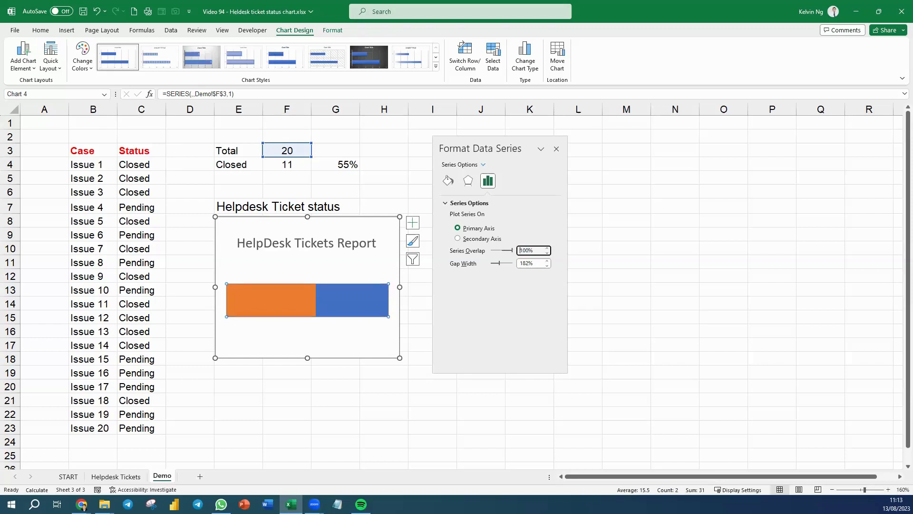
pyautogui.click(324, 341)
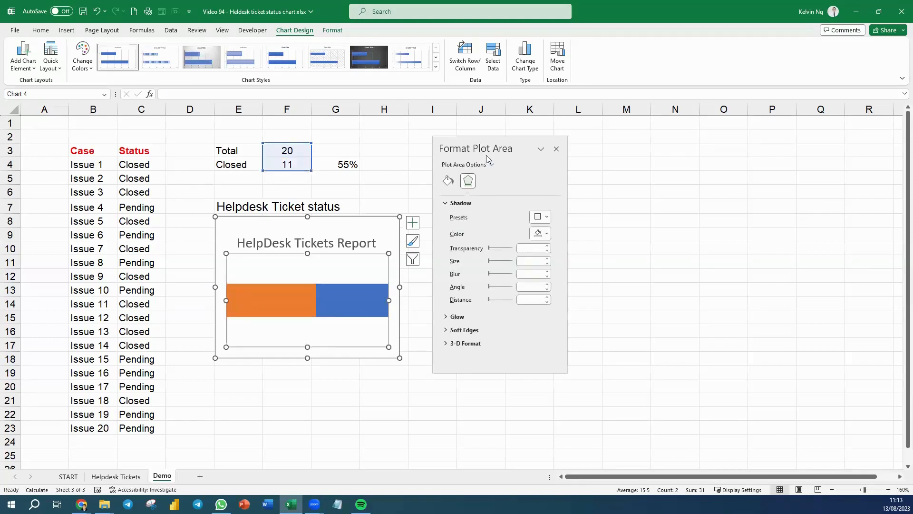
pyautogui.moveTo(478, 147); pyautogui.dragTo(633, 142)
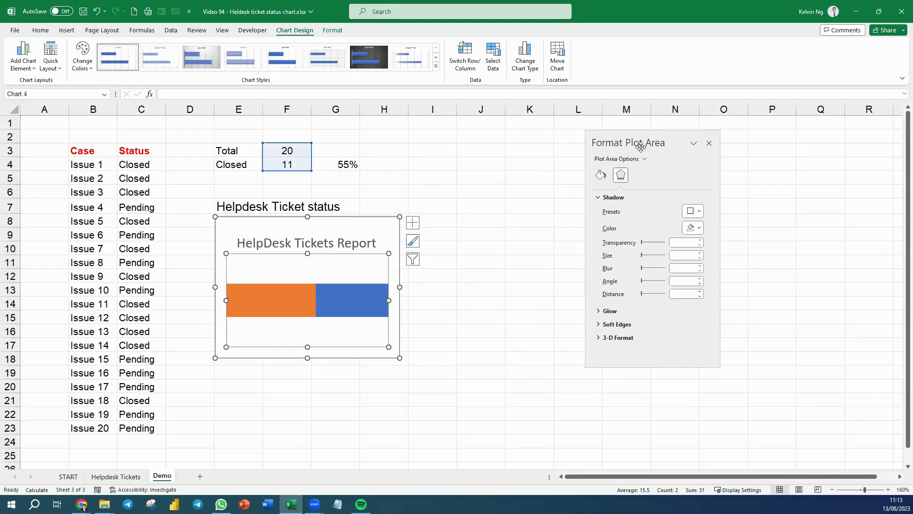
pyautogui.click(438, 306)
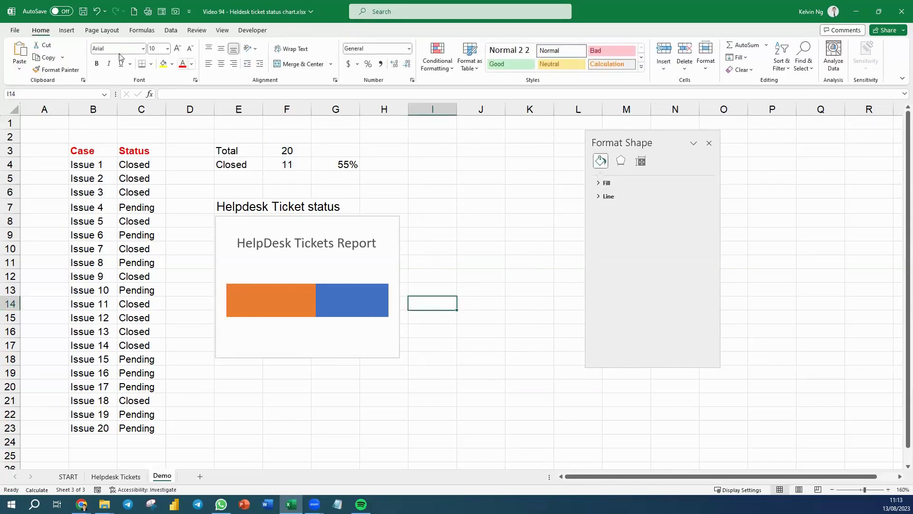
pyautogui.click(66, 31)
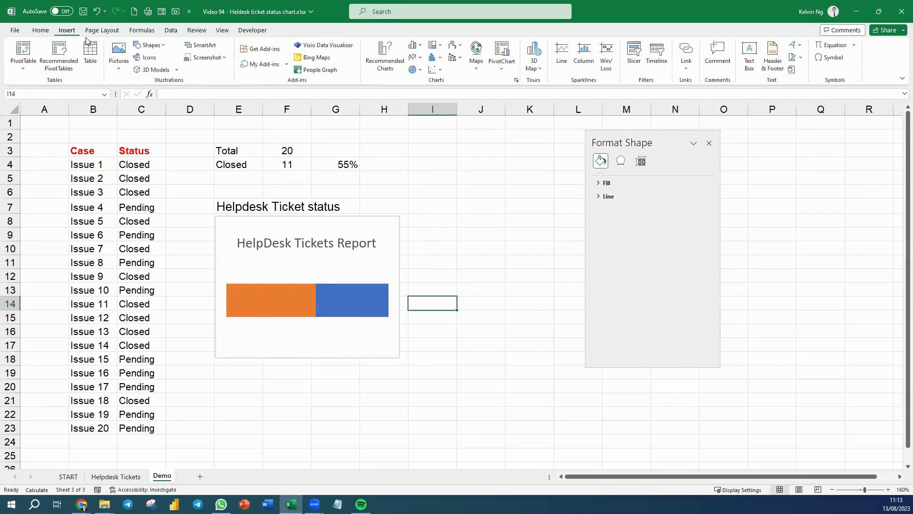
pyautogui.click(161, 45)
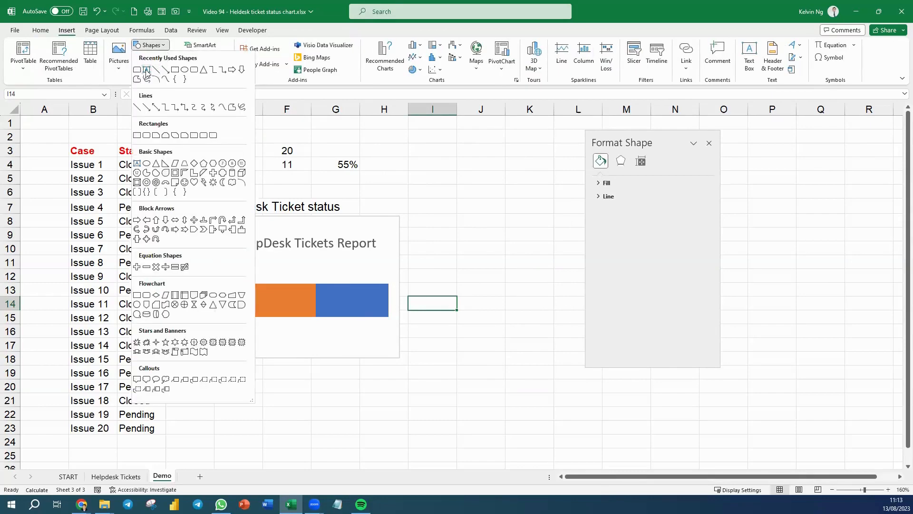
pyautogui.click(146, 70)
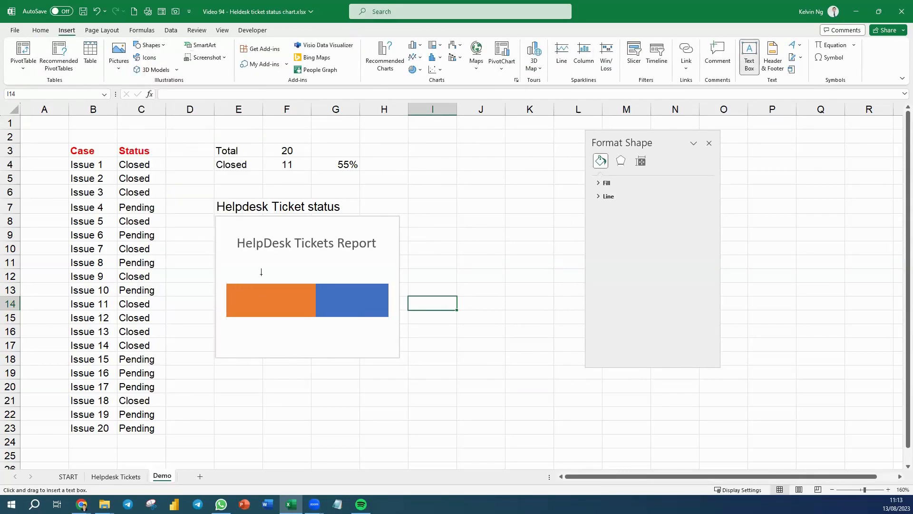
pyautogui.press('Escape')
# Insert a left-aligned text box reading "Closed" inside the chart, just above the start of the orange bar.
pyautogui.click(360, 224)
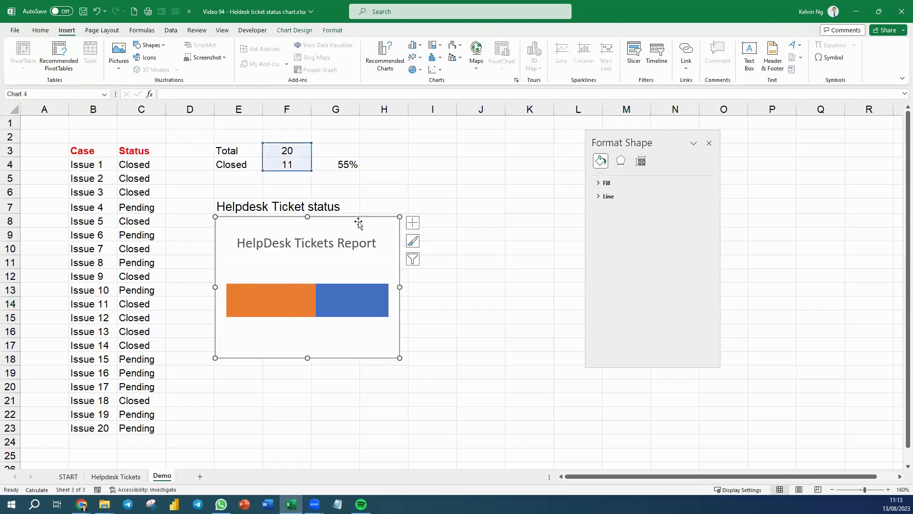
pyautogui.click(157, 48)
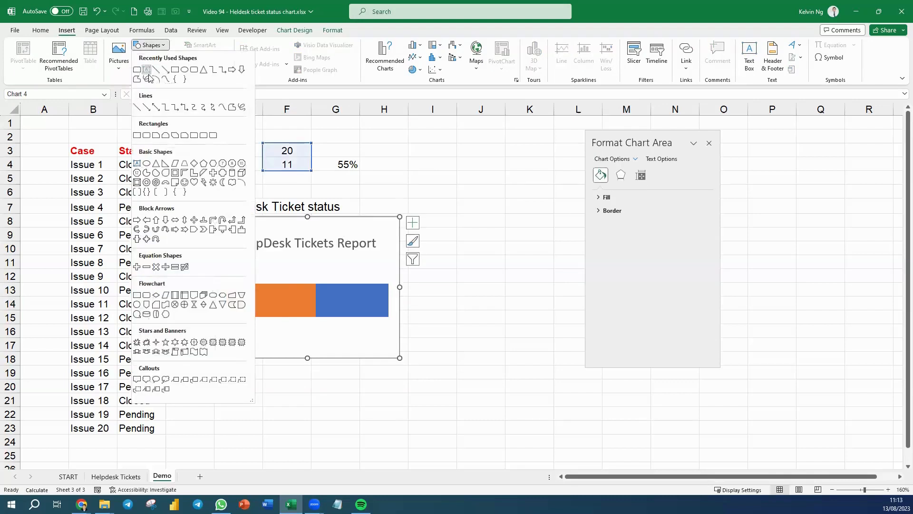
pyautogui.click(147, 69)
pyautogui.moveTo(226, 273)
pyautogui.mouseDown()
pyautogui.moveTo(299, 346)
pyautogui.moveTo(287, 283)
pyautogui.moveTo(257, 263)
pyautogui.mouseUp()
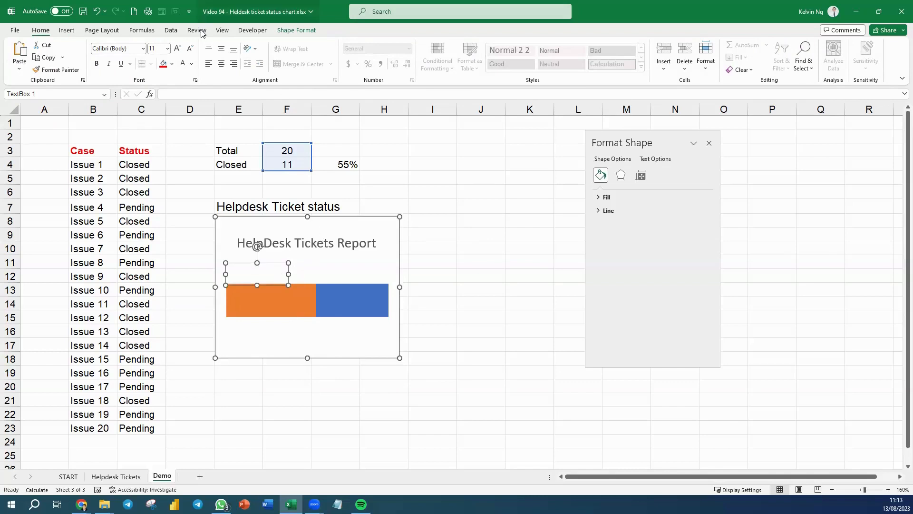
pyautogui.click(207, 64)
pyautogui.write('Closed')
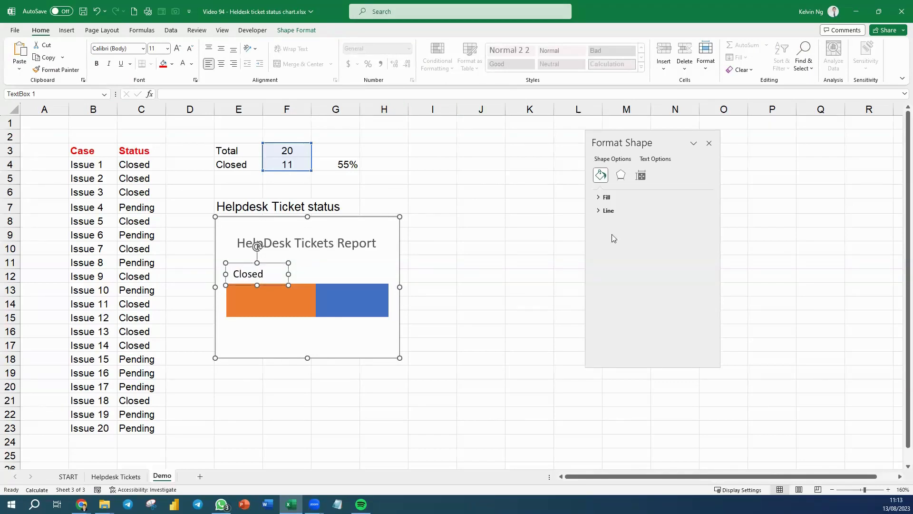
# Set the Closed text box's left, right, top and bottom internal margins to 0 cm.
pyautogui.click(641, 176)
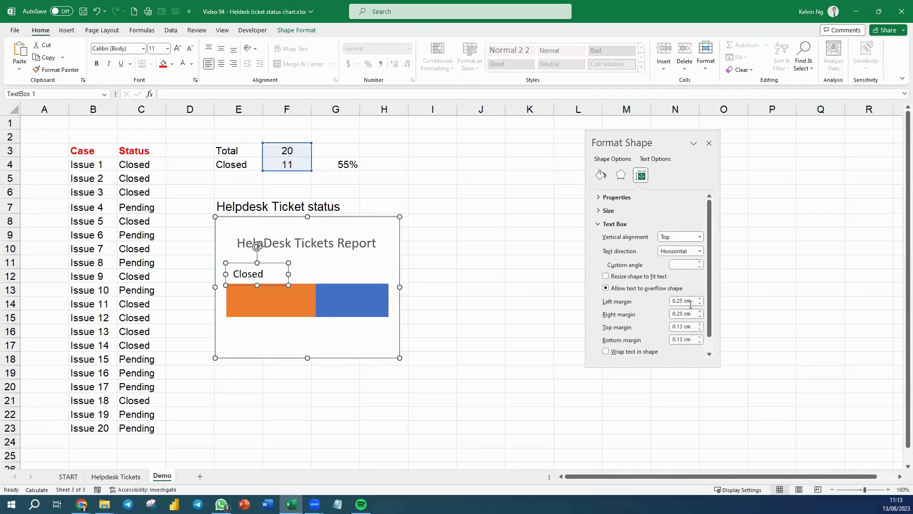
pyautogui.click(672, 301)
pyautogui.doubleClick(683, 300)
pyautogui.write('0')
pyautogui.press('Tab')
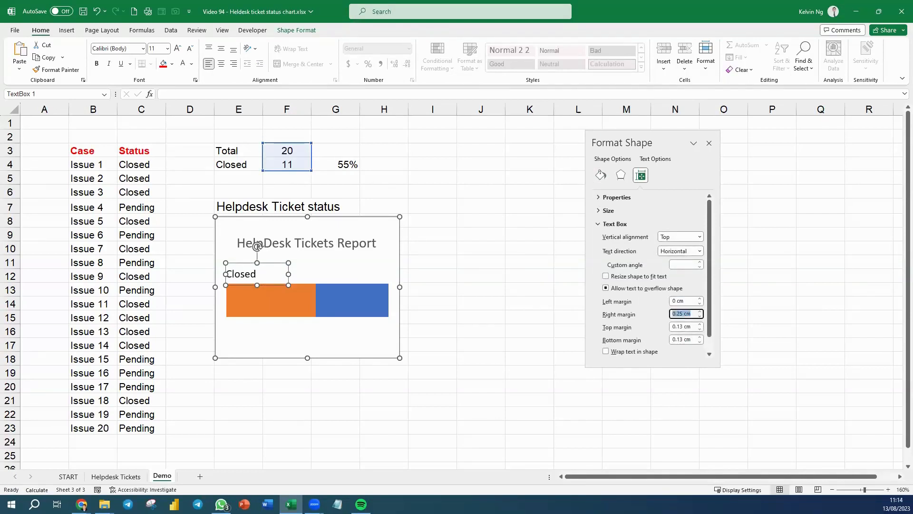
pyautogui.write('0')
pyautogui.press('Tab')
pyautogui.write('0')
pyautogui.press('Tab')
pyautogui.write('0')
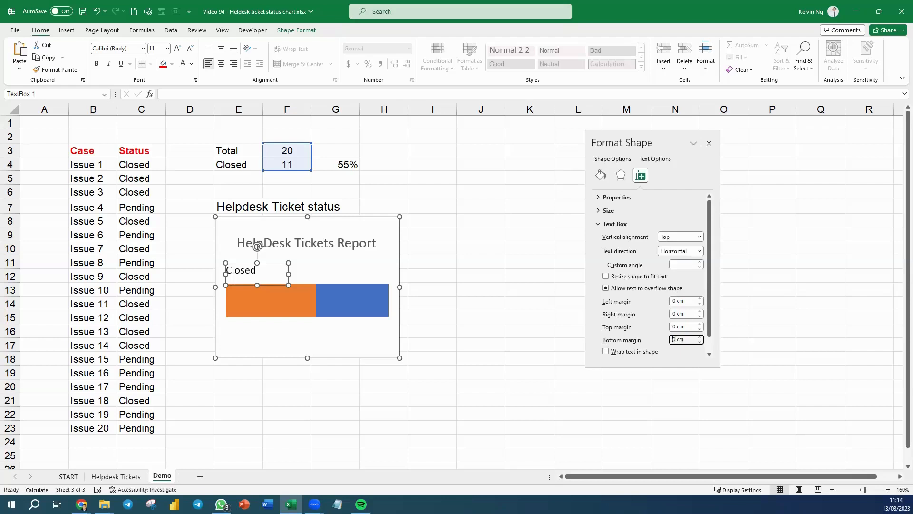
# Reduce the Closed text box's height and copy it above the blue bar's far end, right-aligned and reading "Pending".
pyautogui.moveTo(288, 284); pyautogui.dragTo(381, 273)
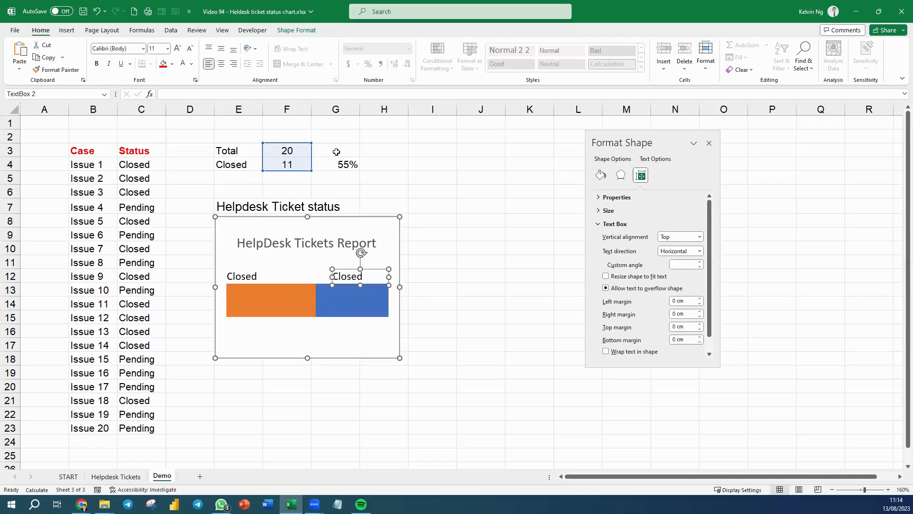
pyautogui.click(233, 65)
pyautogui.doubleClick(370, 274)
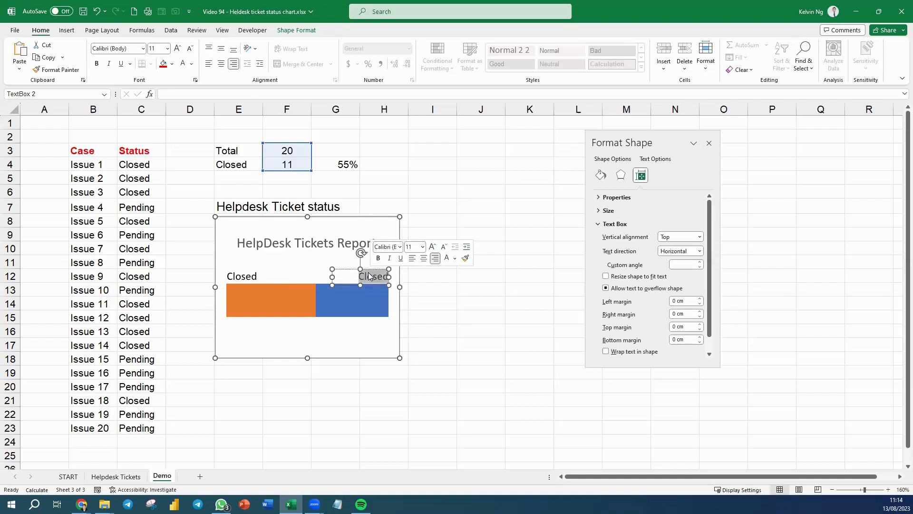
pyautogui.write('Pending')
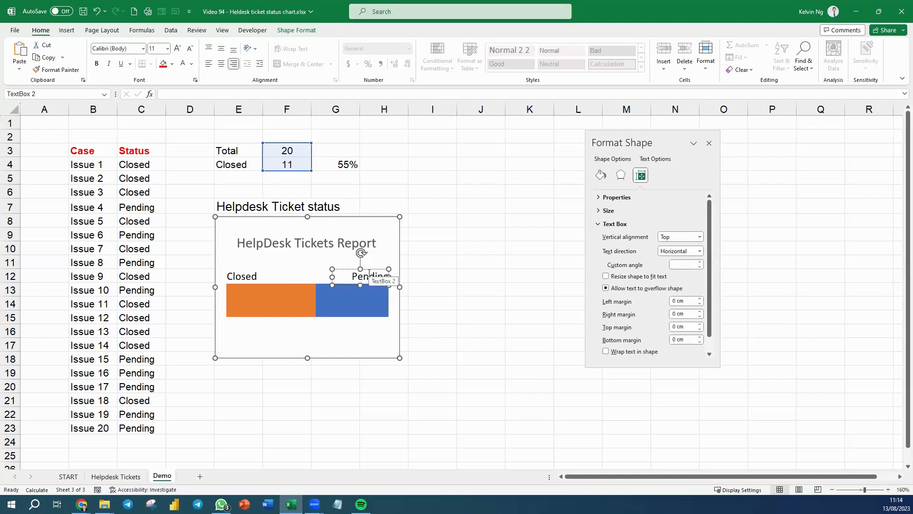
pyautogui.click(440, 342)
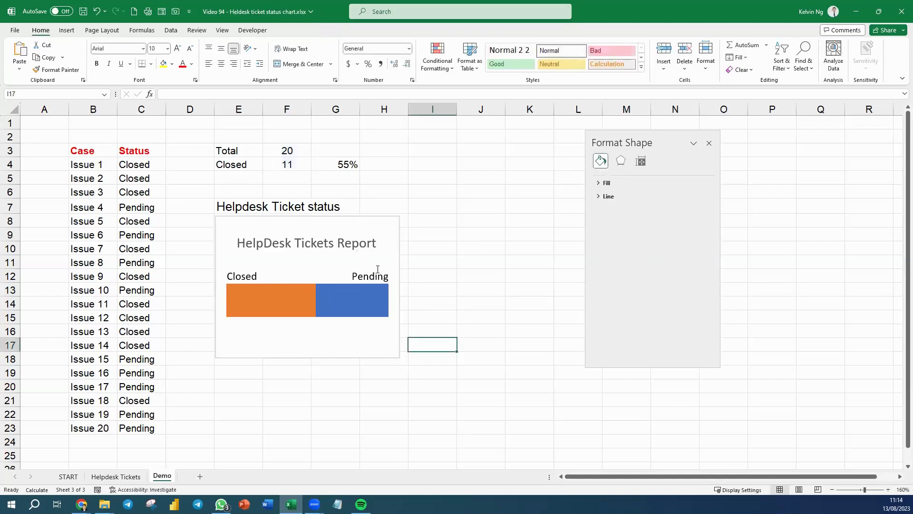
# Draw a rounded rectangle about 3.3 cm wide and 1.17 cm high over cells I4:K6, beside the closed-ticket percentage.
pyautogui.moveTo(287, 299)
pyautogui.moveTo(364, 306)
pyautogui.moveTo(639, 142); pyautogui.dragTo(664, 146)
pyautogui.click(67, 31)
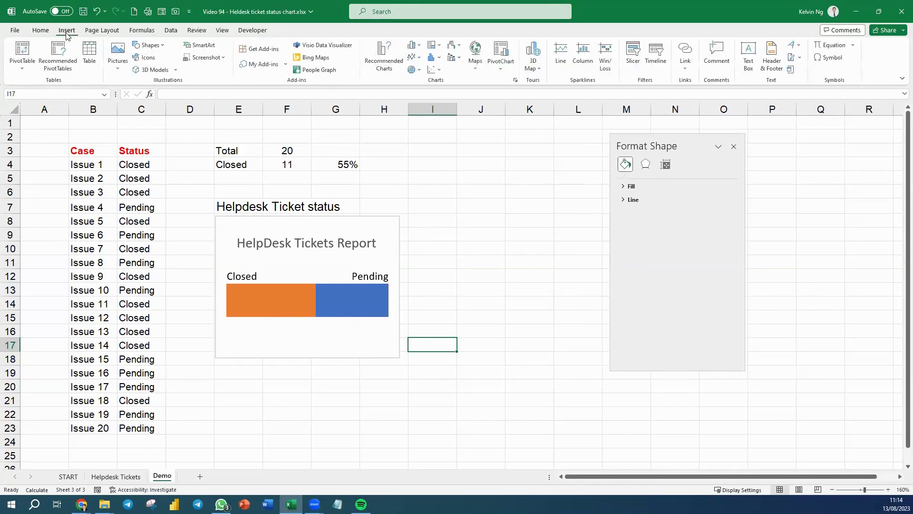
pyautogui.click(160, 47)
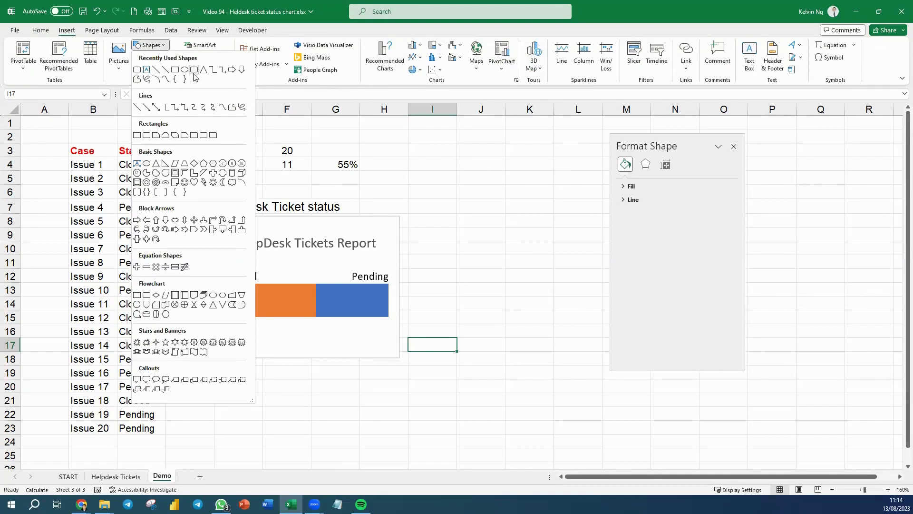
pyautogui.click(194, 71)
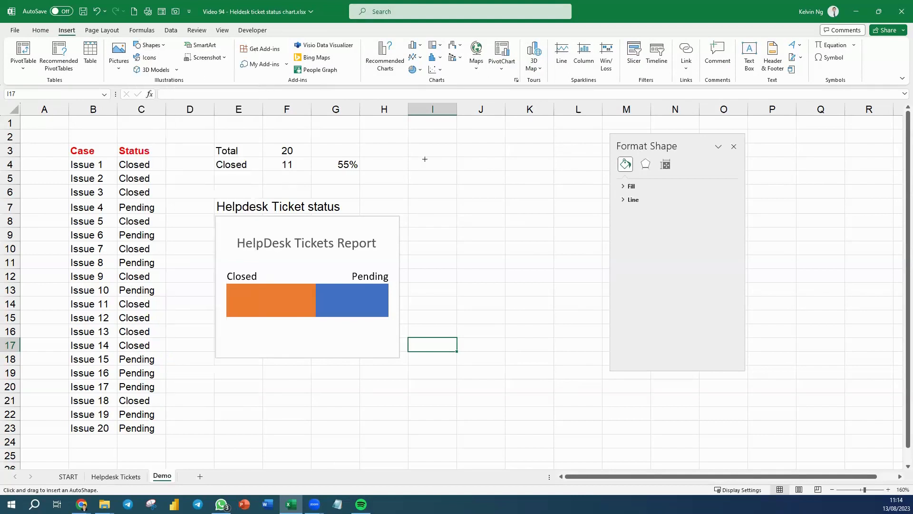
pyautogui.moveTo(431, 159); pyautogui.dragTo(527, 193)
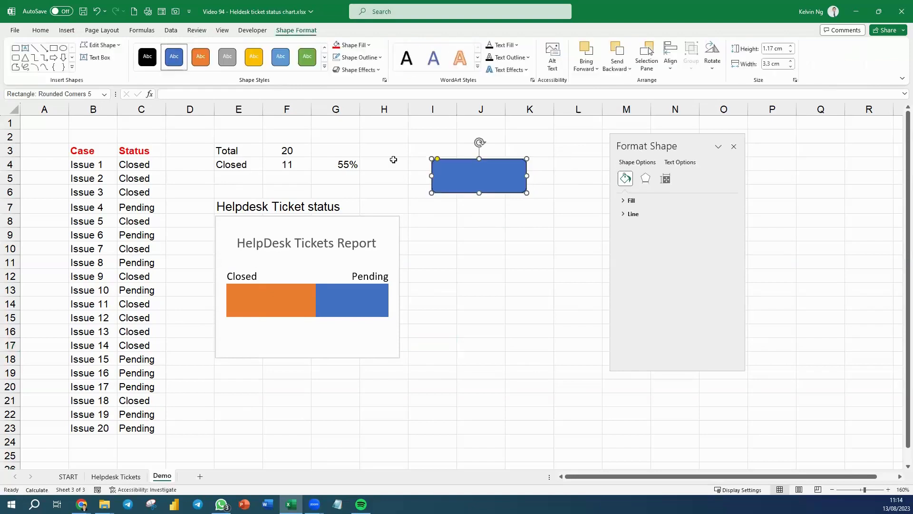
# Fill the rounded rectangle with red and make its corners slightly rounder.
pyautogui.click(336, 47)
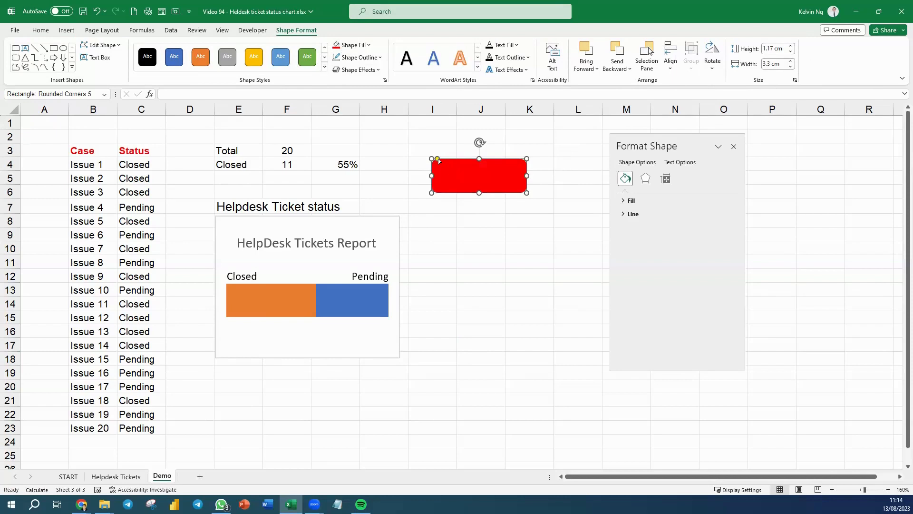
pyautogui.moveTo(438, 159); pyautogui.dragTo(439, 160)
pyautogui.click(526, 247)
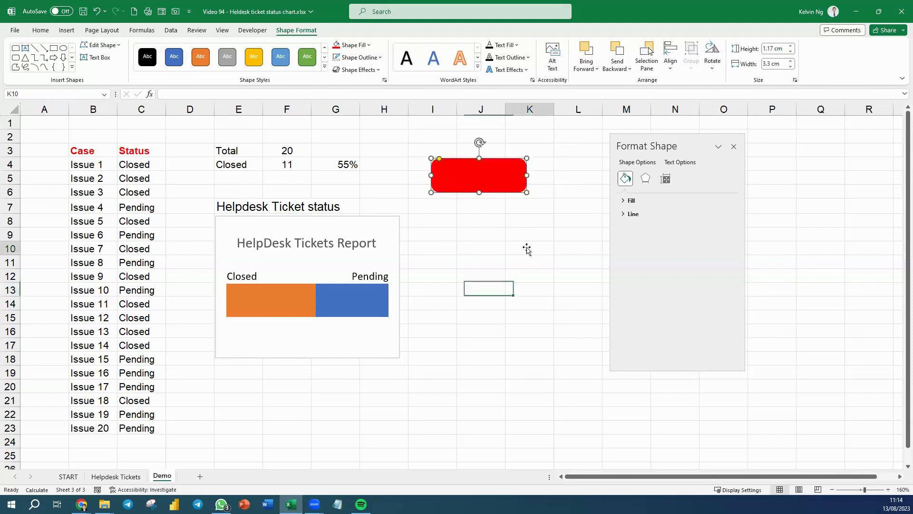
# Duplicate the red rounded rectangle directly below itself and fill the copy with light gray.
pyautogui.moveTo(512, 182); pyautogui.dragTo(506, 220)
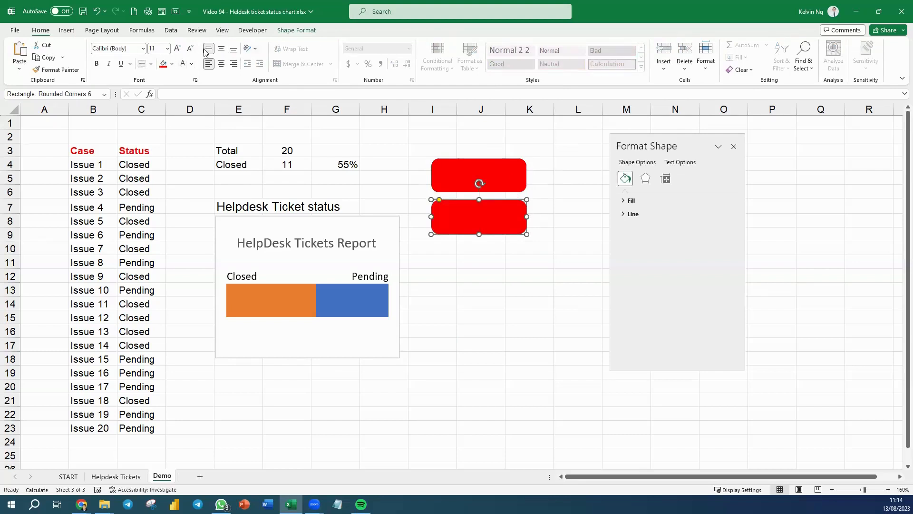
pyautogui.click(171, 65)
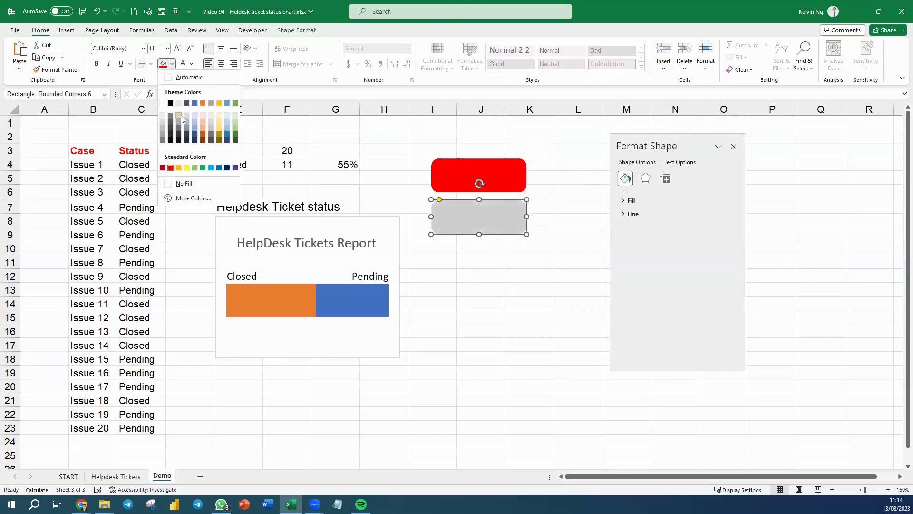
pyautogui.click(181, 115)
pyautogui.click(494, 300)
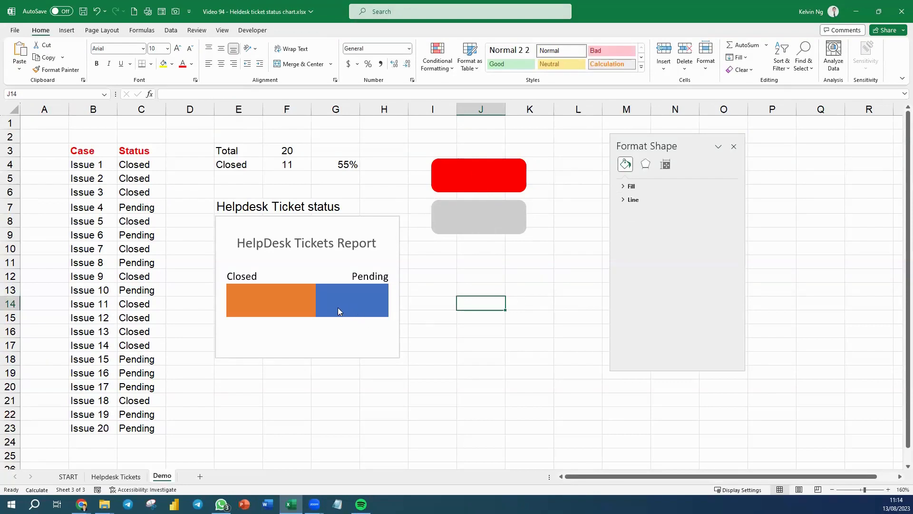
# Copy the red rounded rectangle and paste it onto the chart's orange Closed bar as its fill.
pyautogui.click(292, 306)
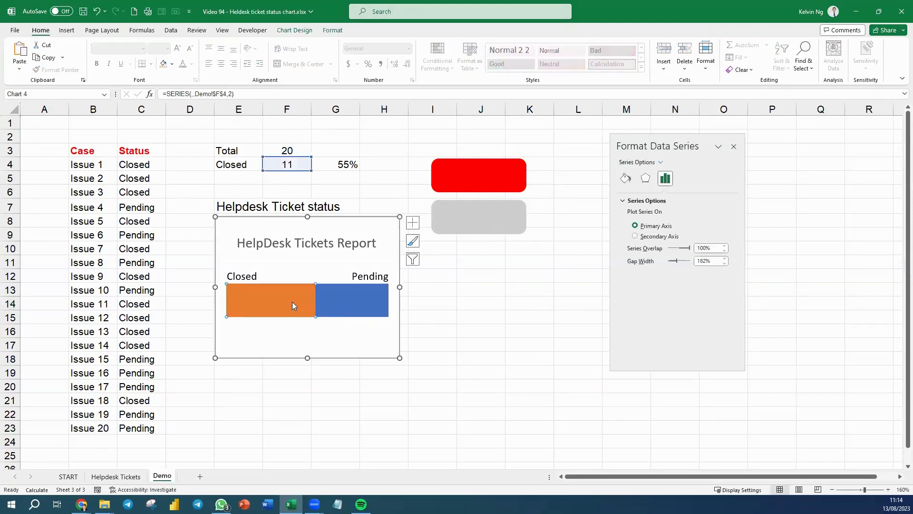
pyautogui.click(495, 181)
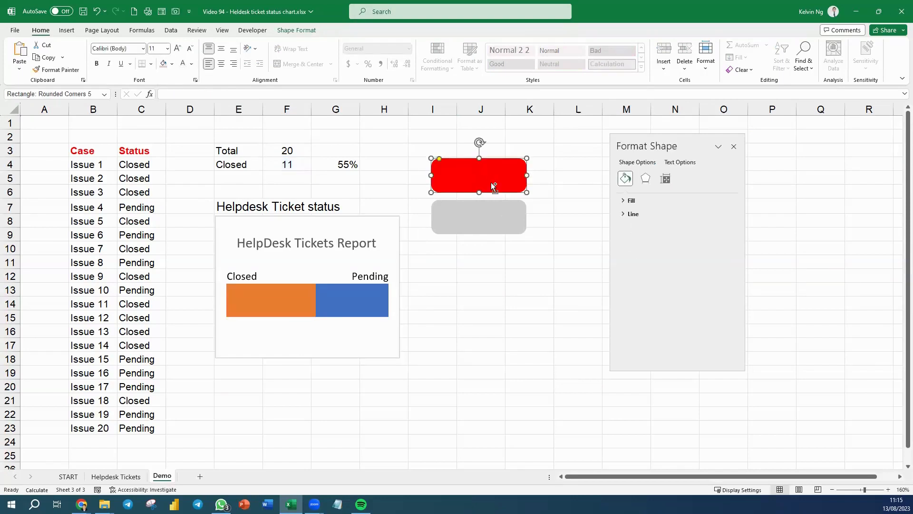
pyautogui.click(268, 303)
pyautogui.hotkey('ctrl', 'v')
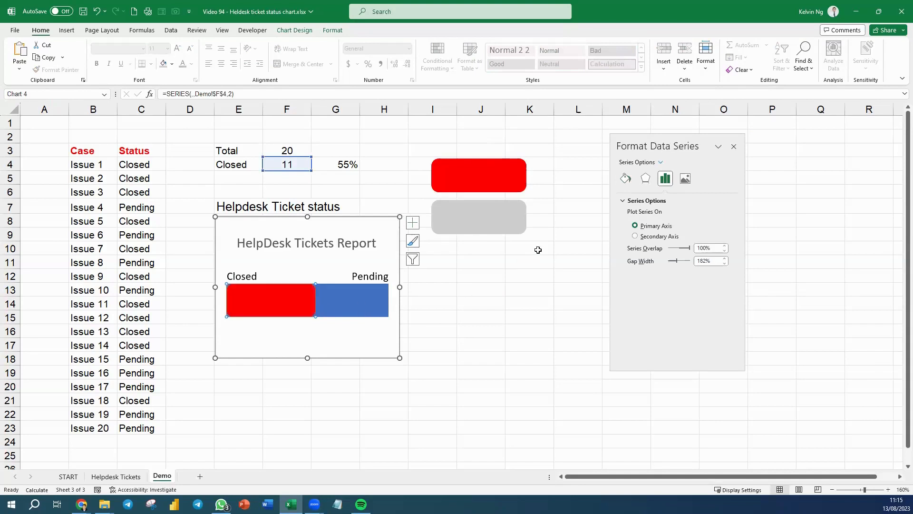
# Copy the gray rounded rectangle and paste it onto the chart's blue total bar as its fill.
pyautogui.click(502, 221)
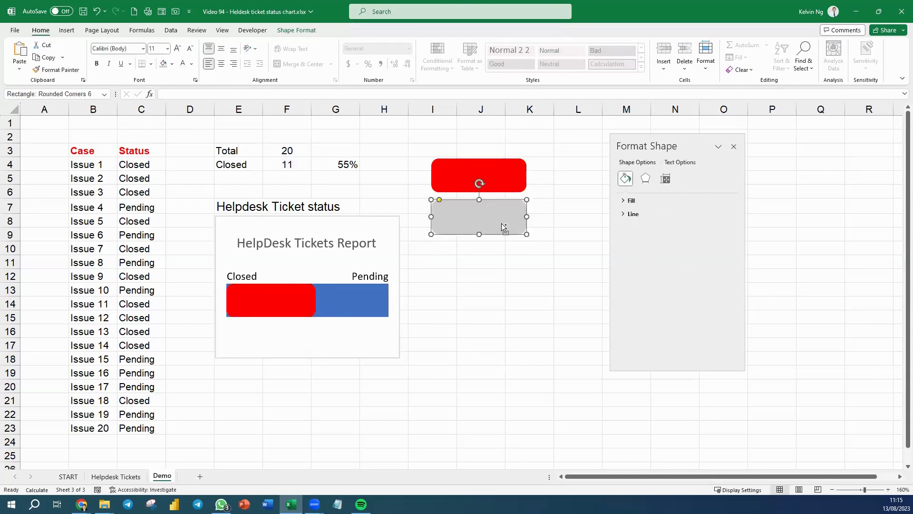
pyautogui.click(354, 304)
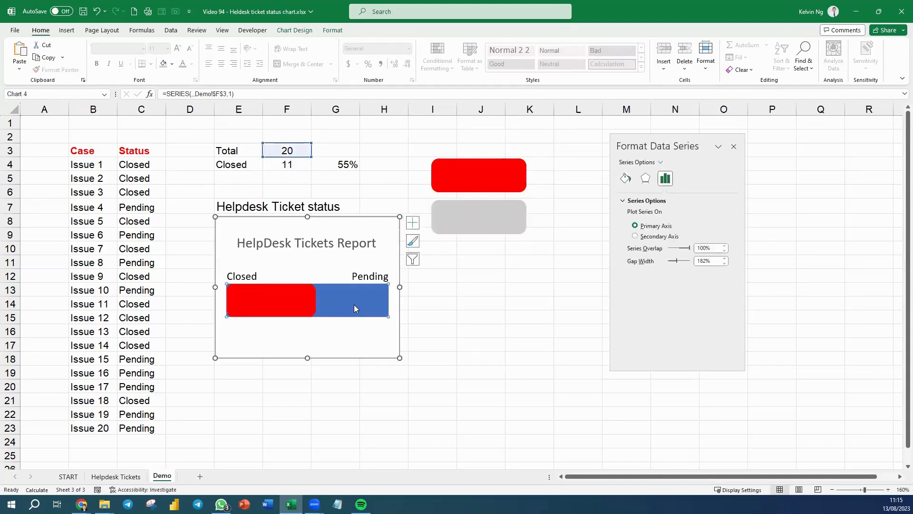
pyautogui.hotkey('ctrl', 'v')
pyautogui.click(491, 383)
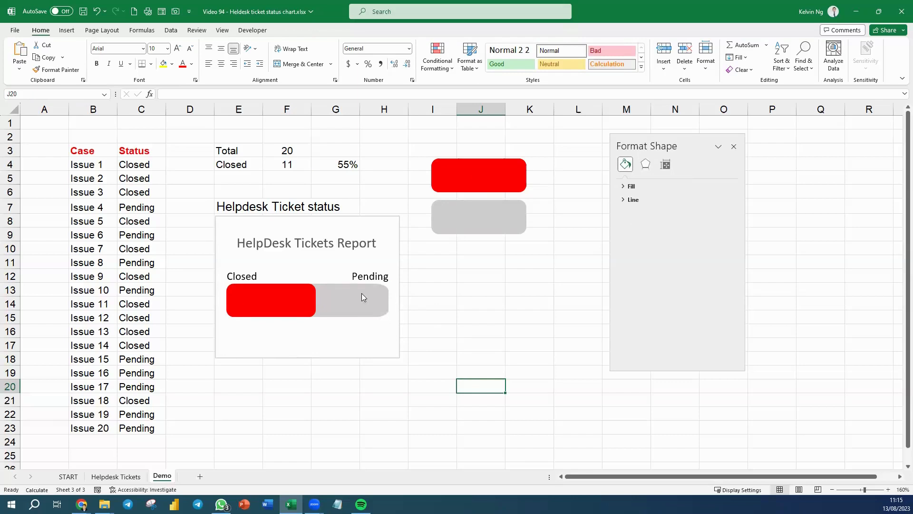
# Add data labels to the red Closed bar, positioned at Inside Base.
pyautogui.click(309, 300)
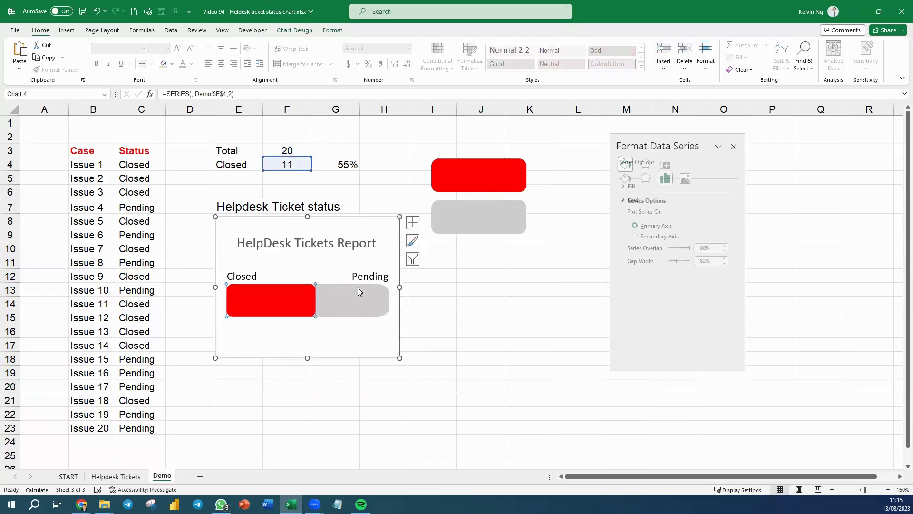
pyautogui.click(412, 222)
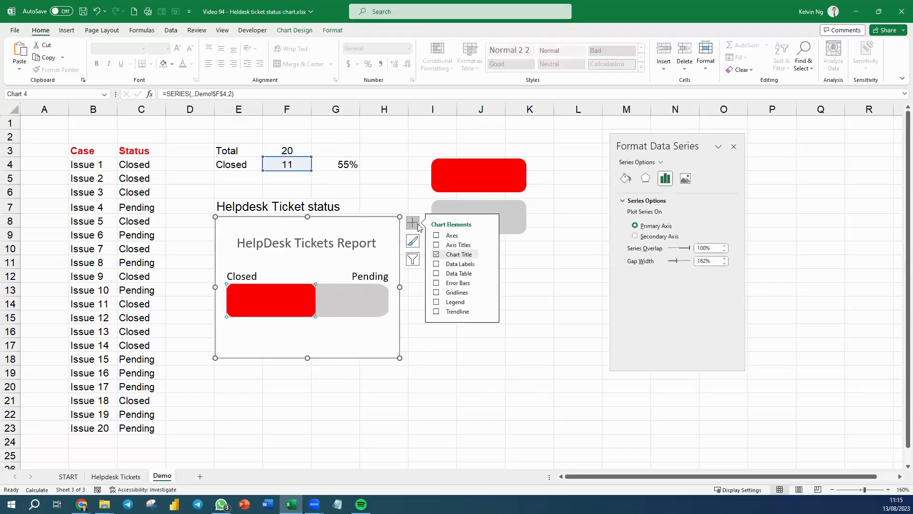
pyautogui.click(488, 264)
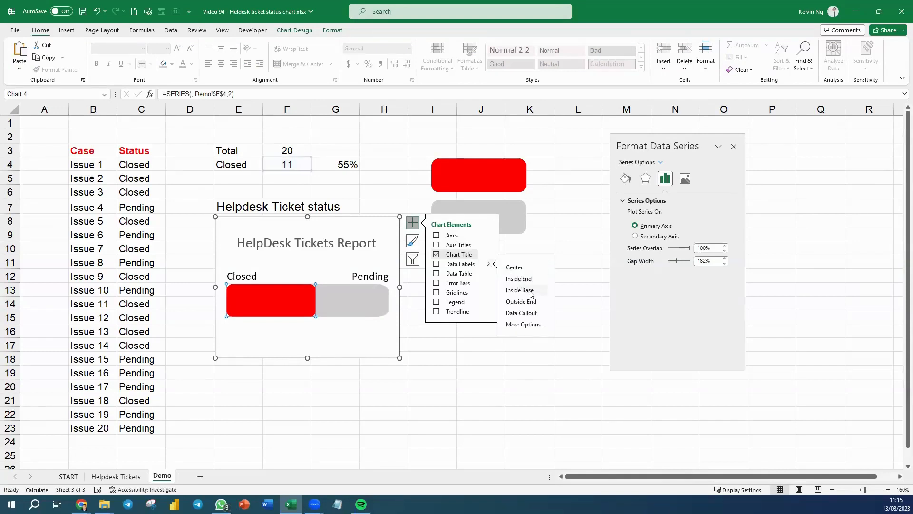
pyautogui.click(520, 290)
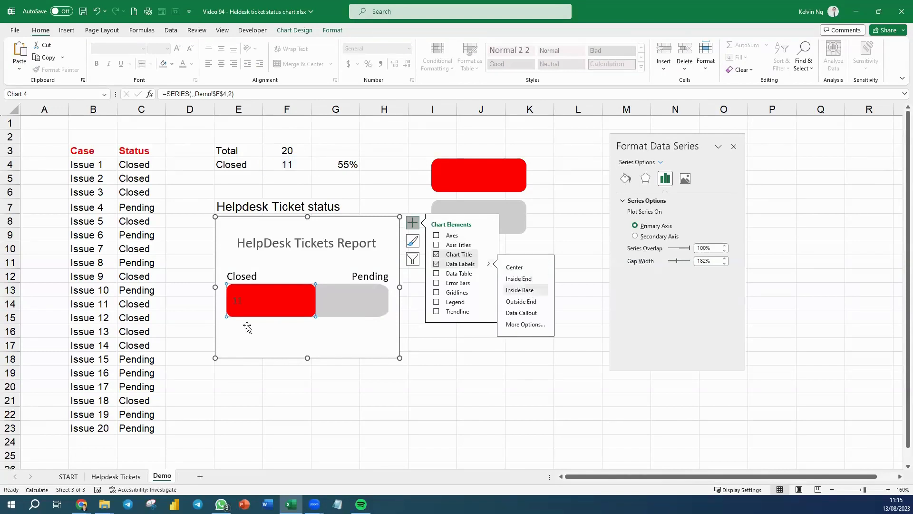
# Make the Closed bar's data label take its text from cell G4 instead of the series value.
pyautogui.click(239, 303)
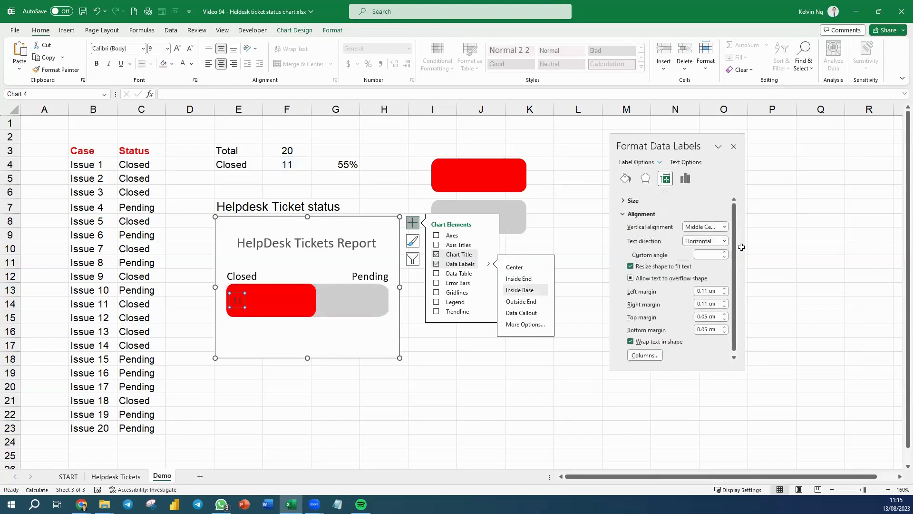
pyautogui.click(687, 180)
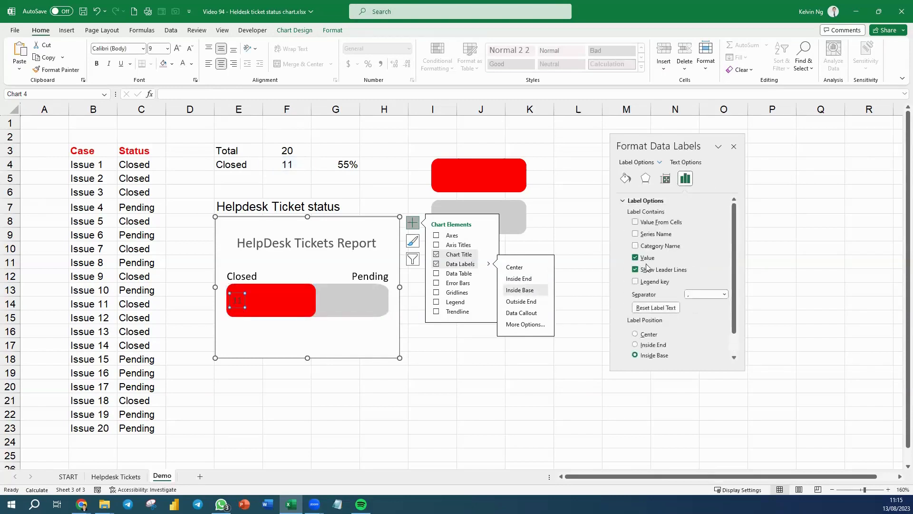
pyautogui.click(635, 222)
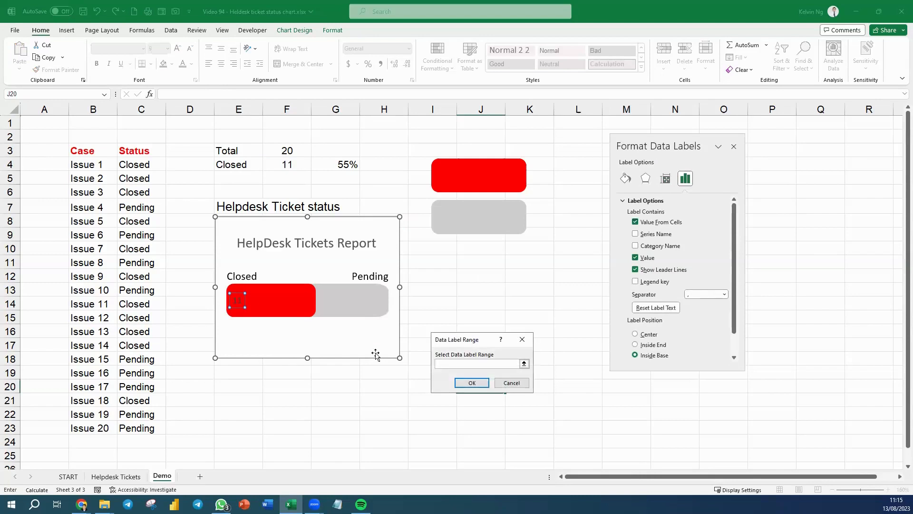
pyautogui.click(343, 165)
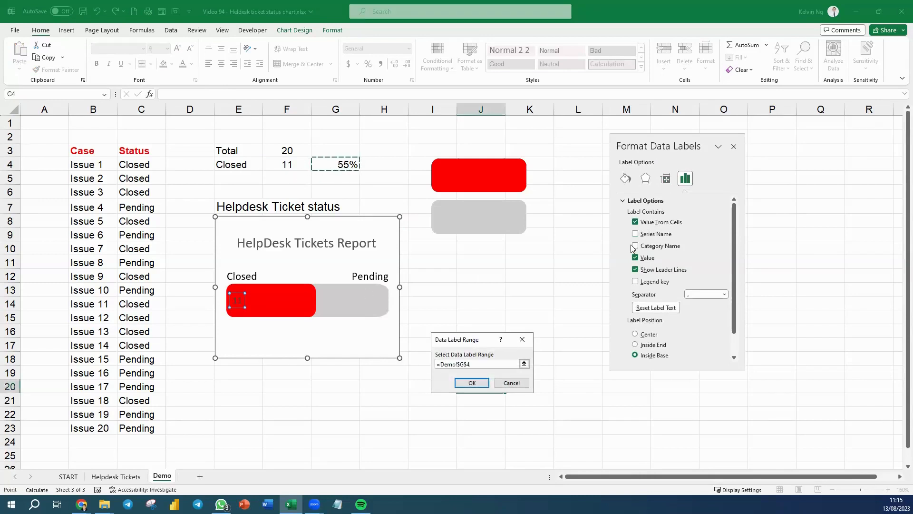
pyautogui.click(472, 384)
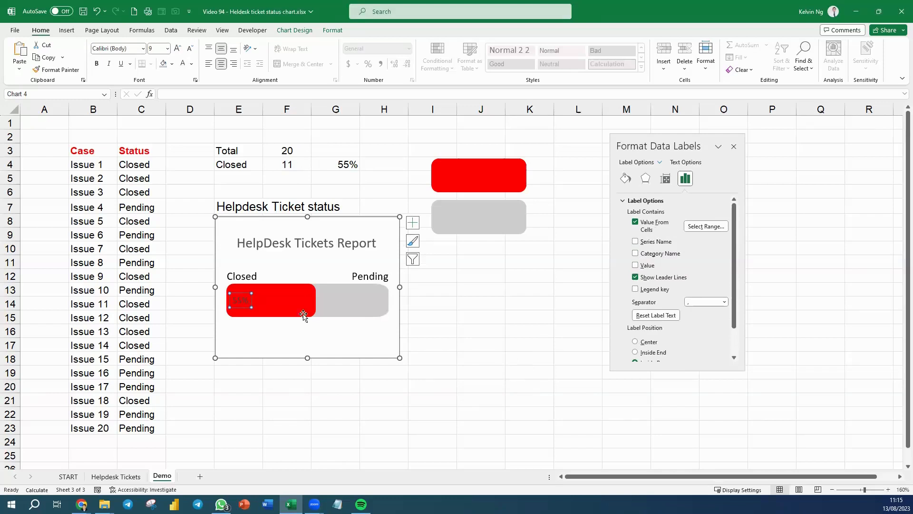
# Format the percentage label on the red bar in bold white text.
pyautogui.click(183, 64)
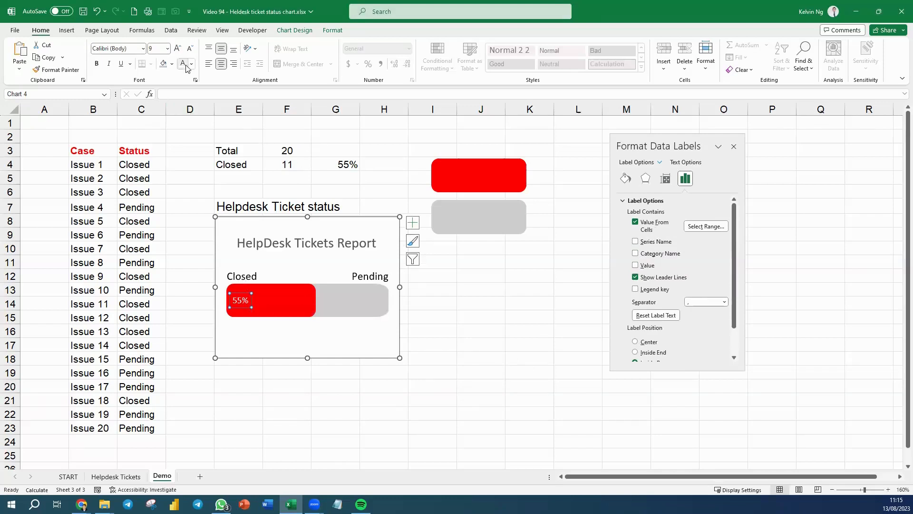
pyautogui.click(96, 63)
pyautogui.click(484, 362)
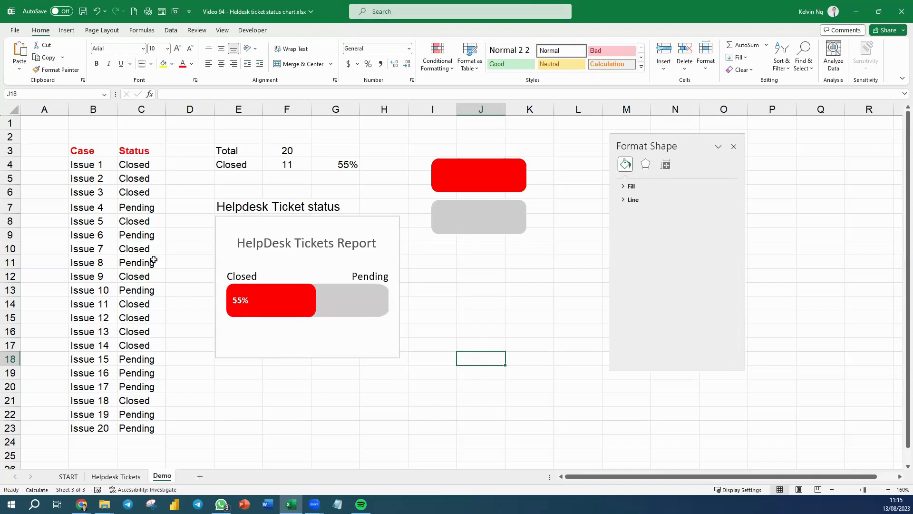
# Recalculate the worksheet repeatedly to check how the red bar and its percentage label follow the changing ticket statuses.
pyautogui.press('F9')
pyautogui.press('F9')
pyautogui.press('F9')
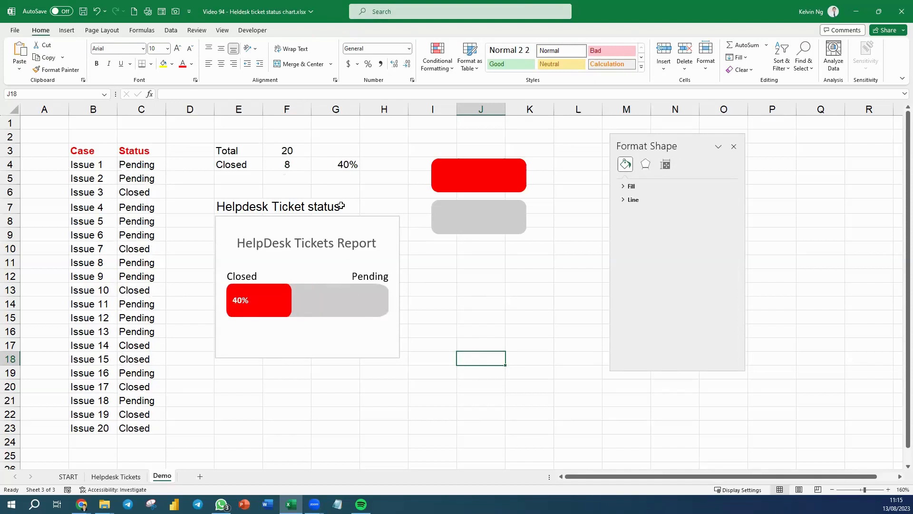
pyautogui.press('F9')
pyautogui.press('F9')
pyautogui.press('F9')
pyautogui.press('F9')
pyautogui.press('F9')
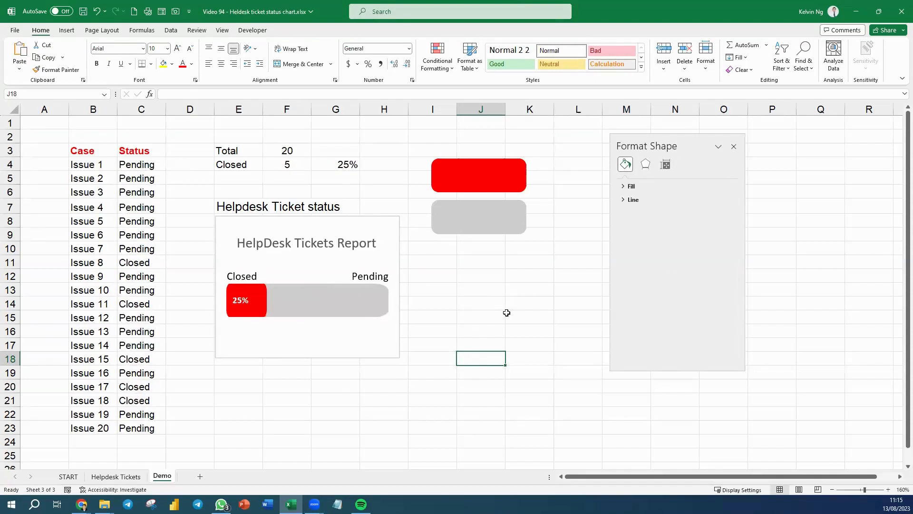
pyautogui.press('F9')
pyautogui.press('F9')
pyautogui.press('F9')
pyautogui.press('F9')
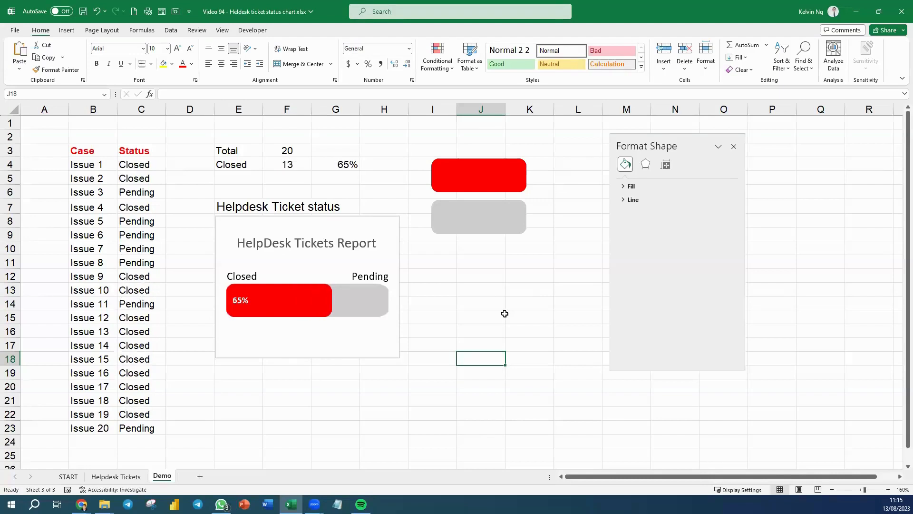
pyautogui.press('F9')
pyautogui.press('F9')
pyautogui.press('F9')
pyautogui.press('F9')
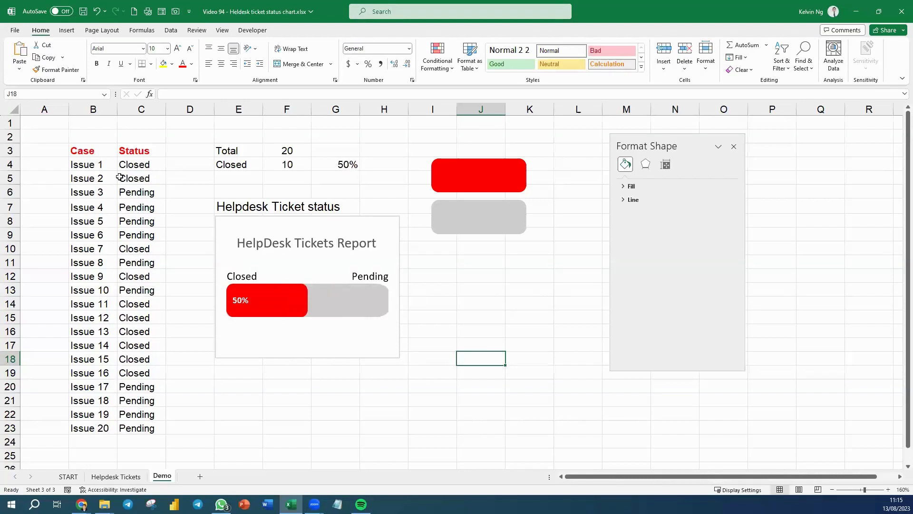
pyautogui.press('F9')
pyautogui.press('F9')
pyautogui.press('F9')
pyautogui.press('F9')
pyautogui.press('F9')
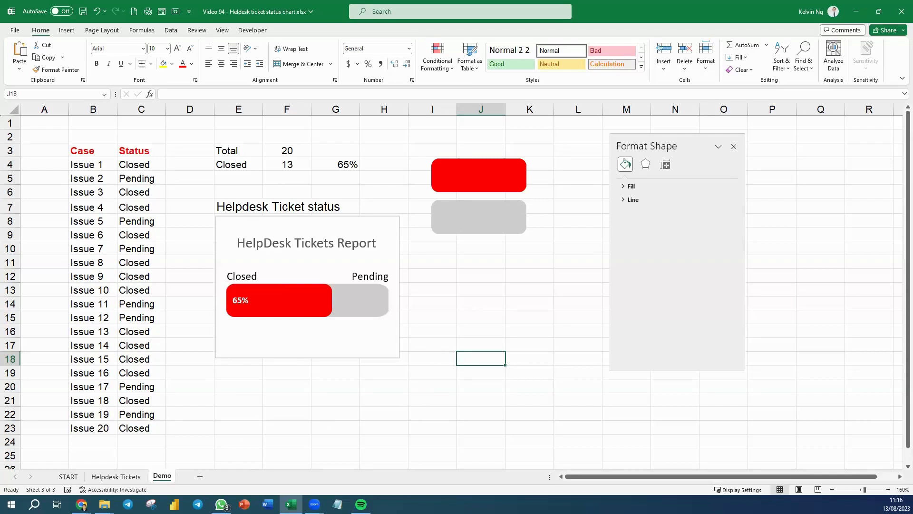
pyautogui.hotkey('alt', 'Tab')
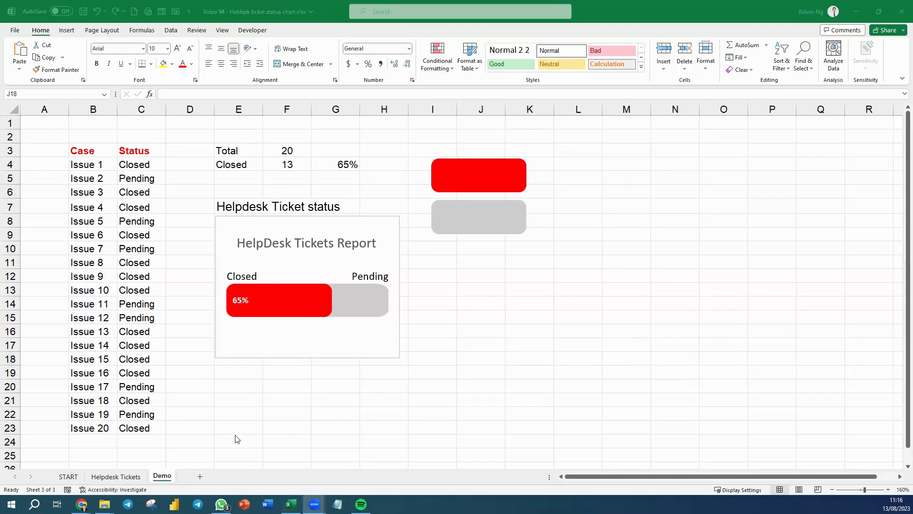
pyautogui.hotkey('alt', 'Tab')
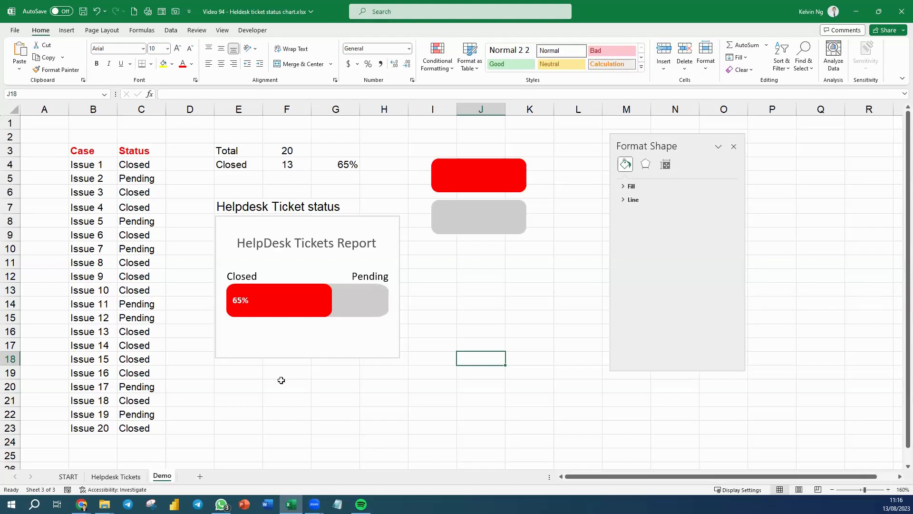
pyautogui.moveTo(360, 312)
pyautogui.hotkey('alt', 'Tab')
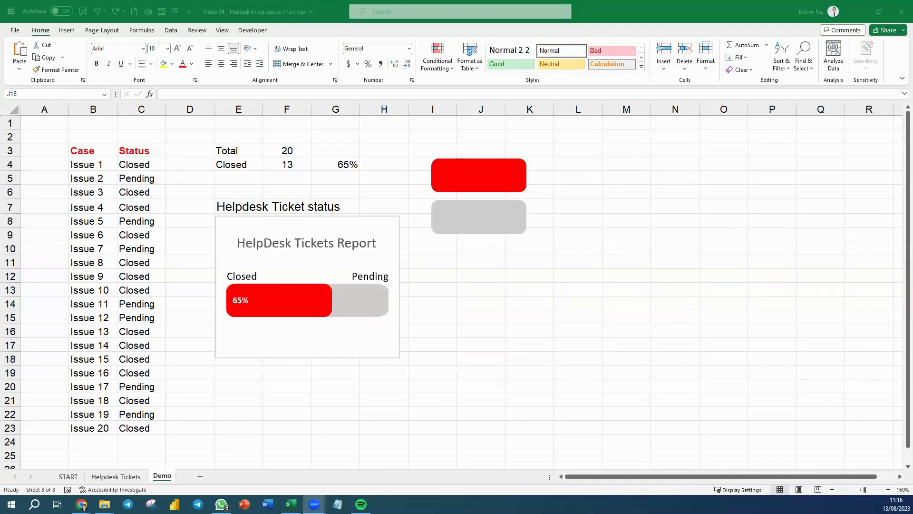
pyautogui.hotkey('alt', 'Tab')
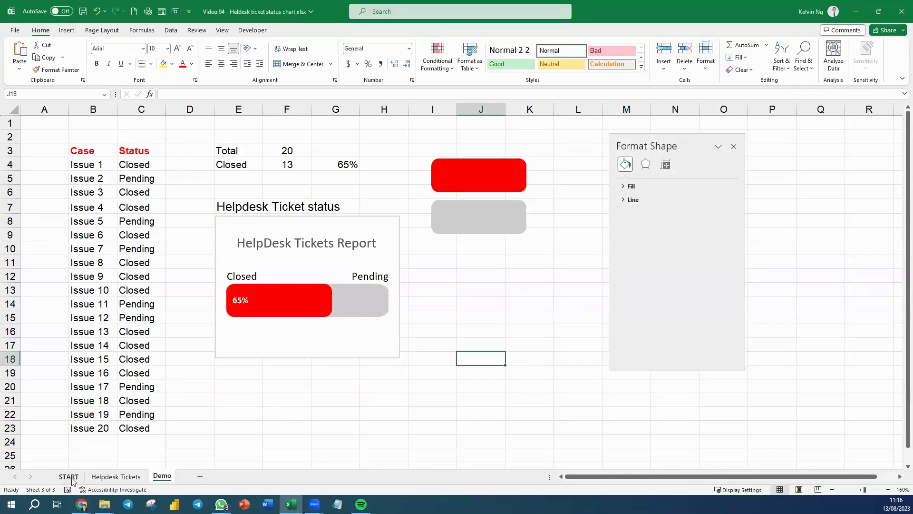
# Go to the START sheet and close the Format Shape pane.
pyautogui.click(68, 477)
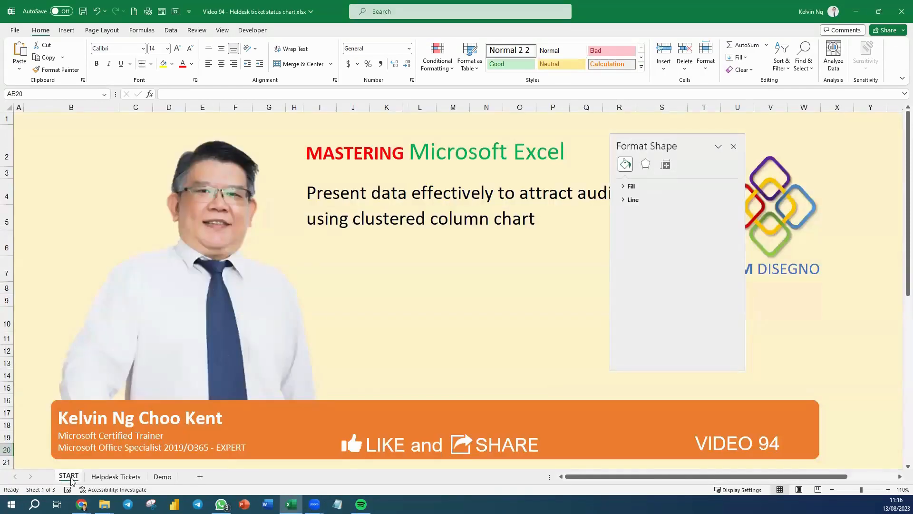
pyautogui.click(734, 146)
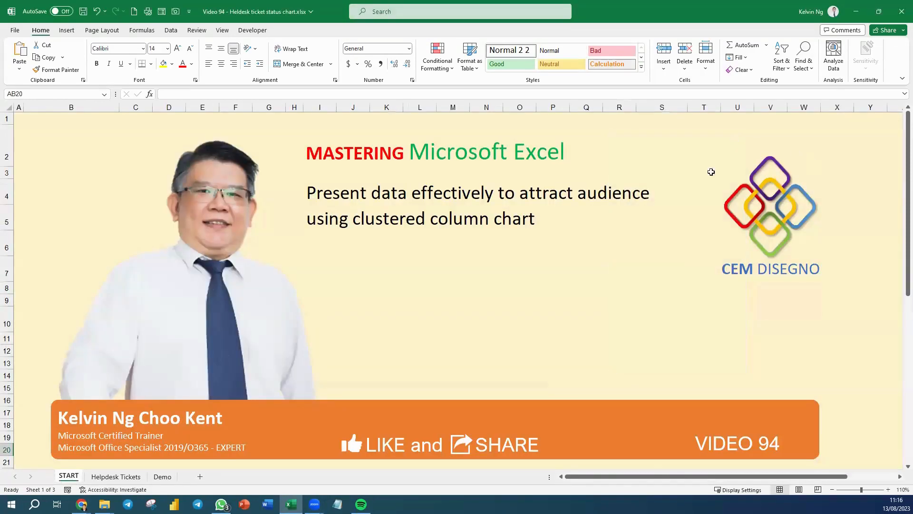